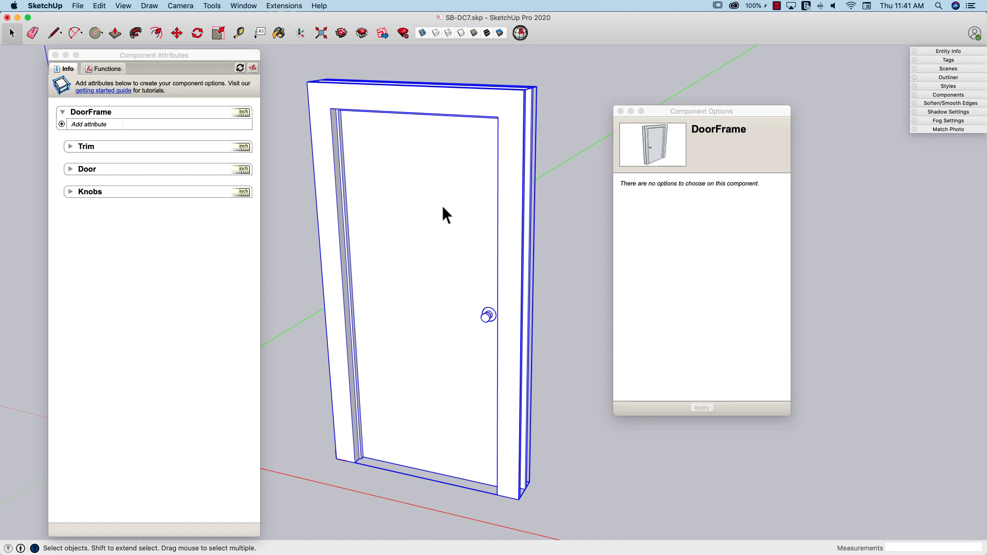
# Step: Orbit around the door and select the Trim, Door panel and knob to inspect their attributes
pyautogui.moveTo(442, 205); pyautogui.dragTo(383, 190, button='middle')
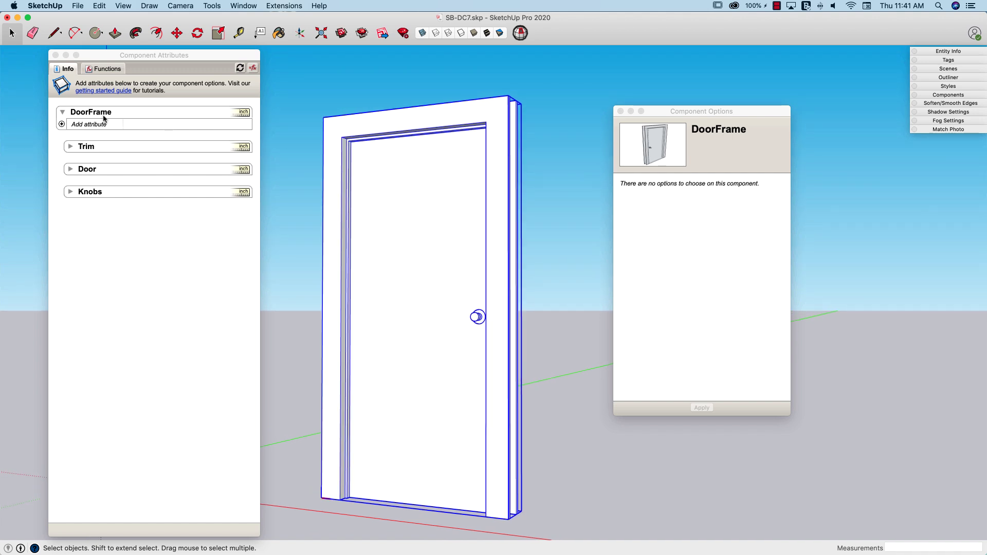
pyautogui.doubleClick(336, 139)
pyautogui.moveTo(338, 193); pyautogui.dragTo(294, 419, button='middle')
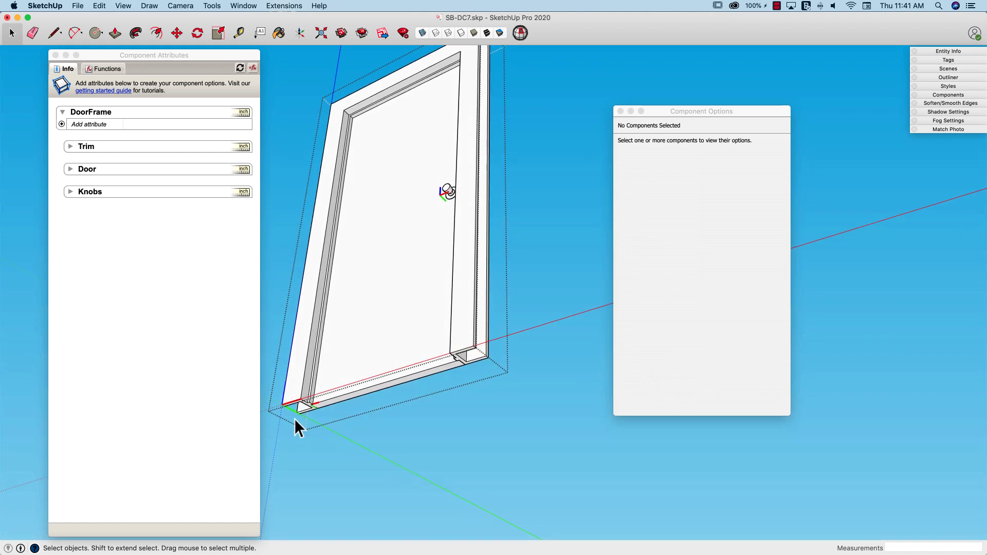
pyautogui.click(298, 396)
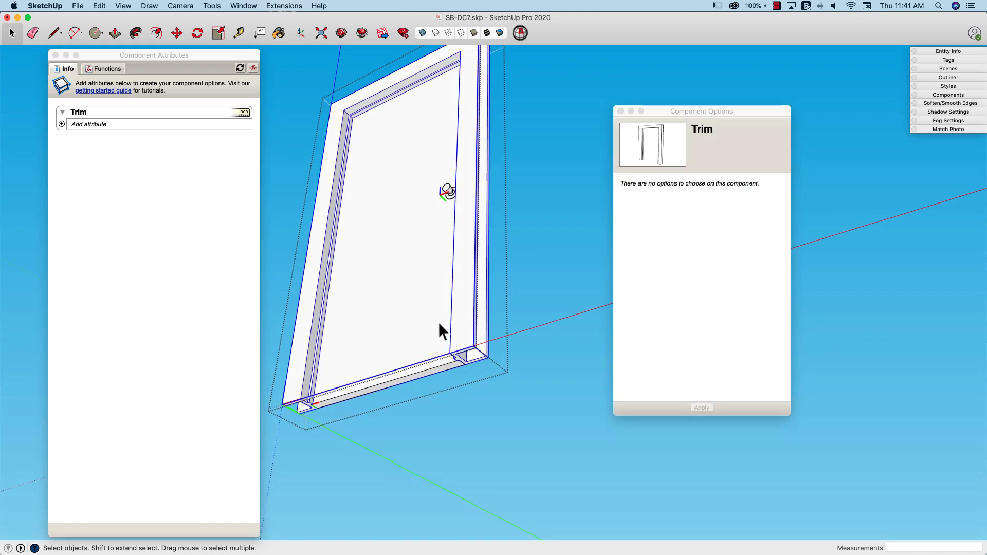
pyautogui.moveTo(370, 181); pyautogui.dragTo(538, 257, button='middle')
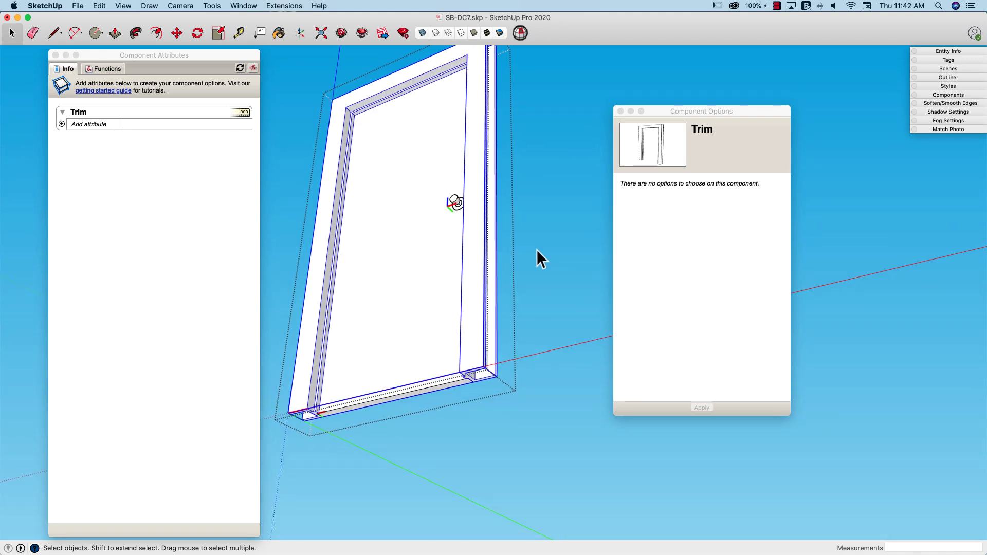
pyautogui.click(396, 291)
pyautogui.moveTo(396, 291); pyautogui.dragTo(398, 289, button='middle')
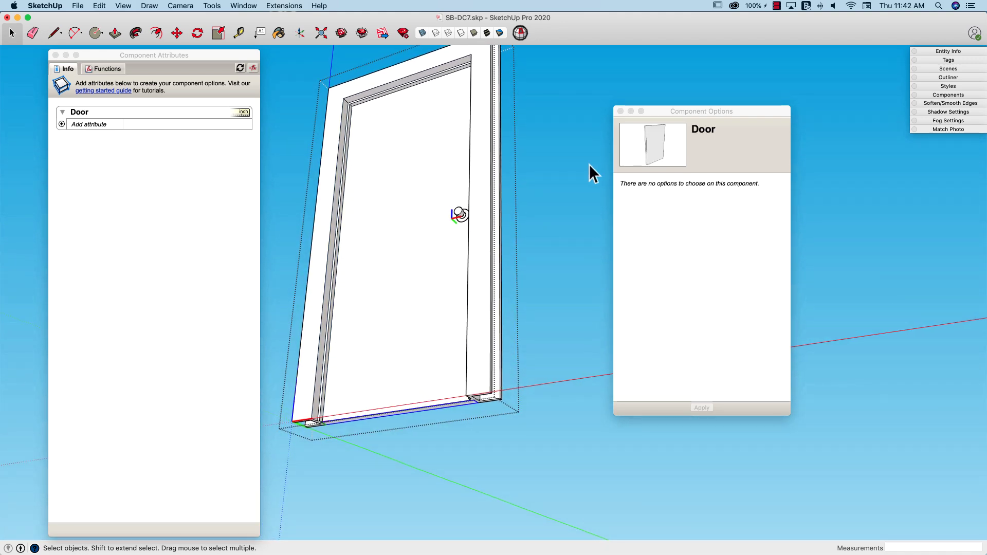
pyautogui.moveTo(639, 144); pyautogui.dragTo(547, 309, button='middle')
pyautogui.click(455, 321)
pyautogui.click(471, 345)
pyautogui.moveTo(481, 346); pyautogui.dragTo(496, 380, button='middle')
# Step: Open the DoorFrame component for editing and select the Door inside it, zooming in
pyautogui.doubleClick(445, 303)
pyautogui.click(476, 344)
pyautogui.scroll(5, 466, 324)
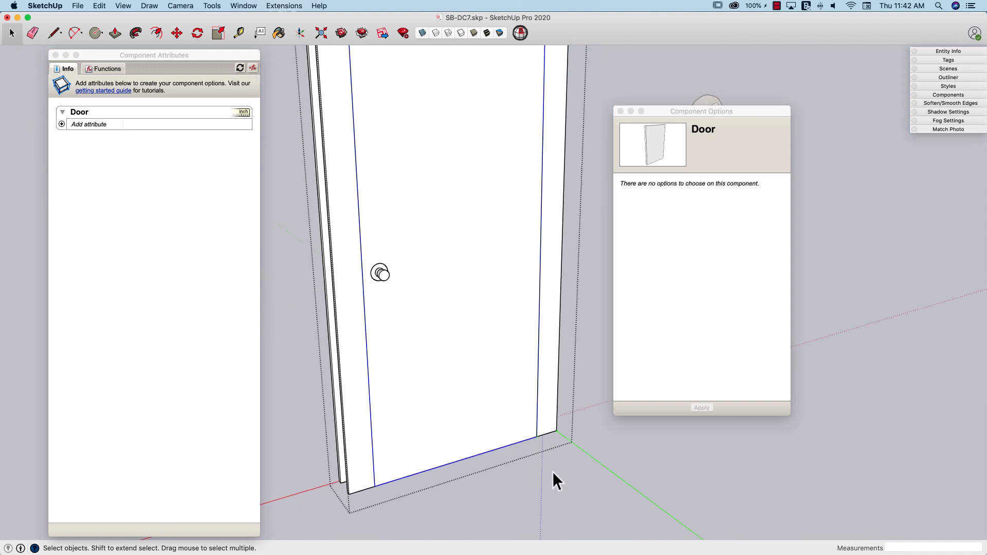
pyautogui.moveTo(552, 471); pyautogui.dragTo(529, 437, button='middle')
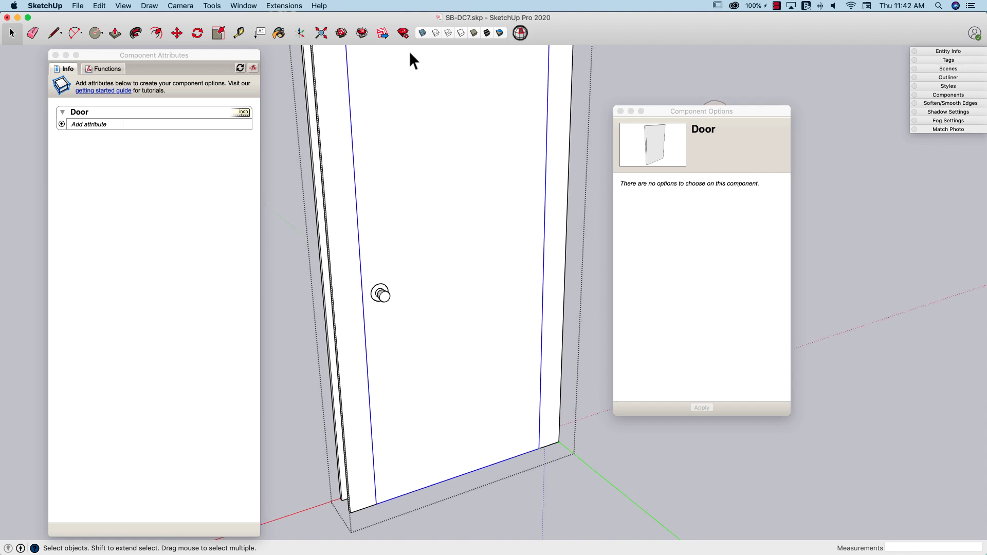
pyautogui.moveTo(434, 231); pyautogui.dragTo(445, 214, button='middle')
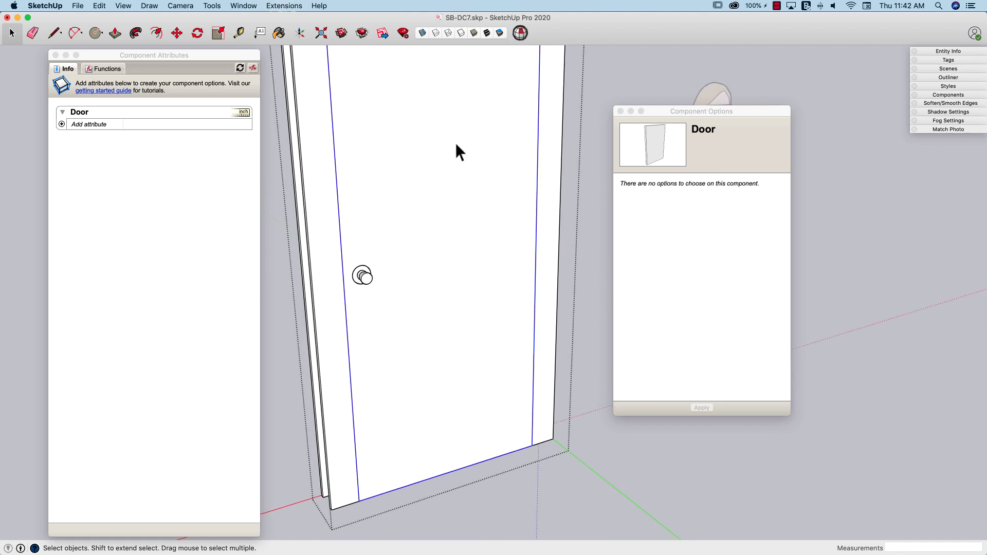
pyautogui.moveTo(456, 145); pyautogui.dragTo(407, 159, button='middle')
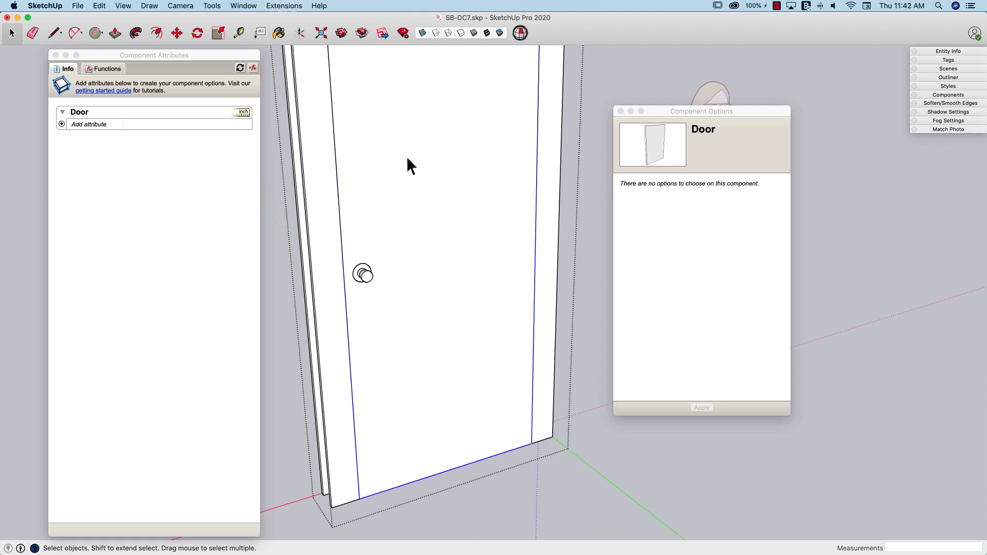
# Step: Turn on X-ray view and orbit to examine the door's bottom corner
pyautogui.click(423, 34)
pyautogui.scroll(6, 556, 395)
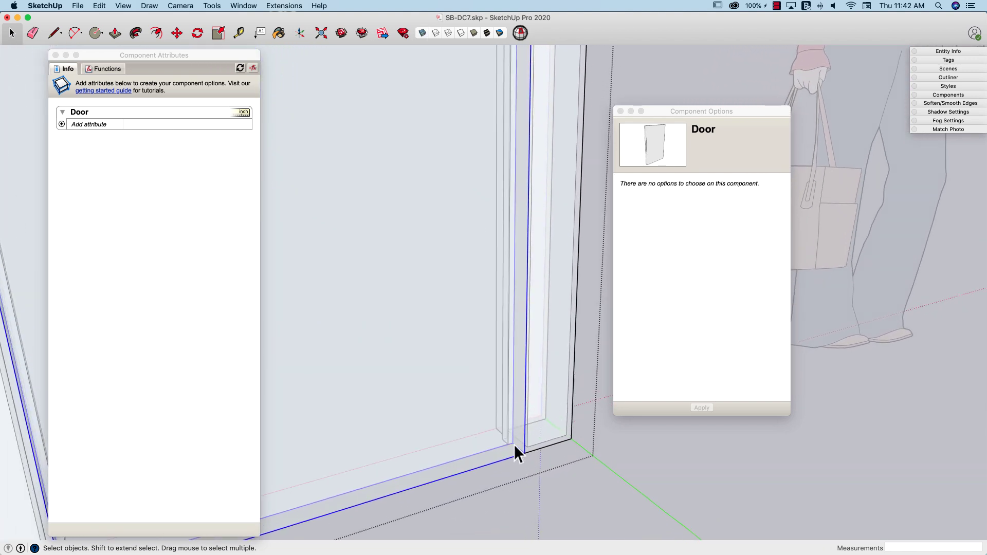
pyautogui.moveTo(514, 444)
pyautogui.mouseDown(button='middle')
pyautogui.moveTo(519, 424)
pyautogui.moveTo(523, 432)
pyautogui.mouseUp(button='middle')
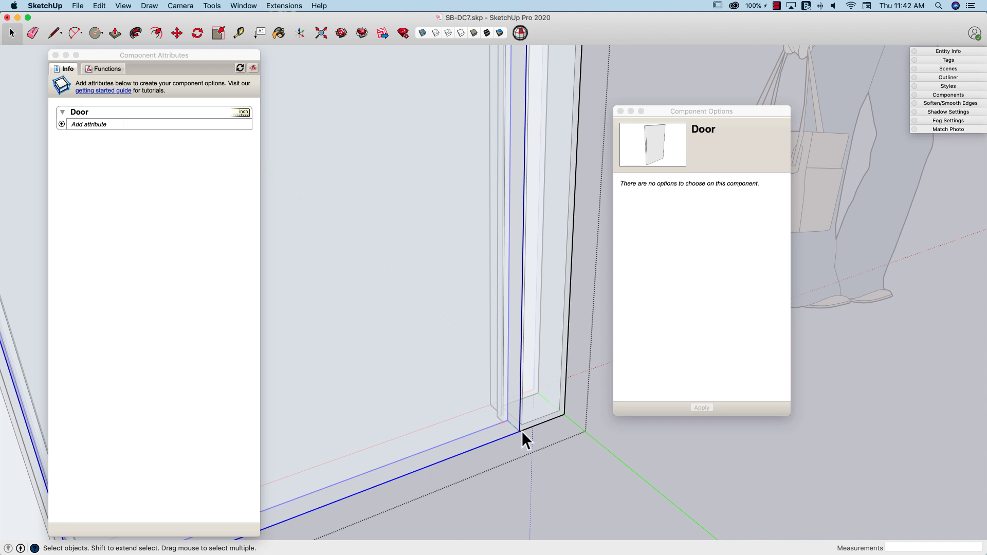
pyautogui.moveTo(520, 430); pyautogui.dragTo(528, 273, button='middle')
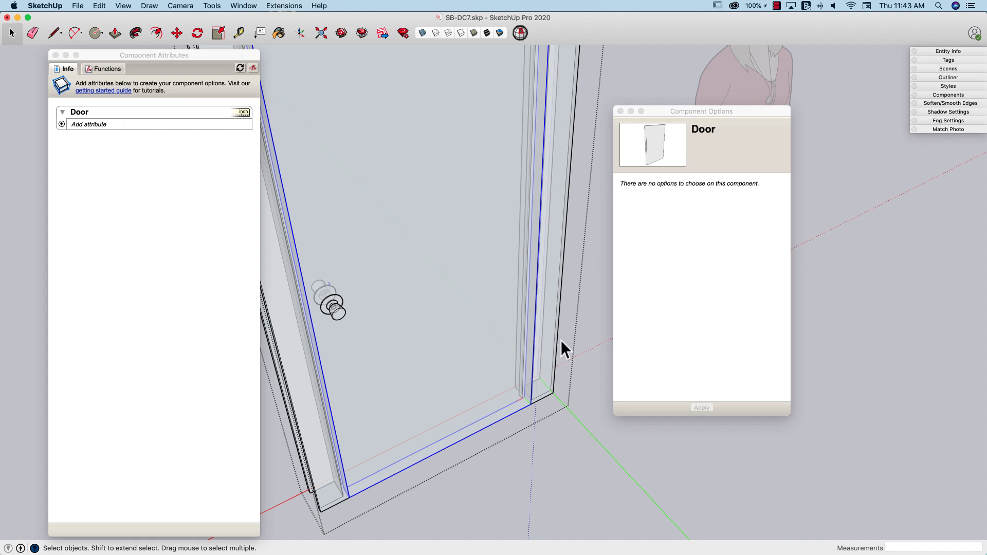
pyautogui.moveTo(534, 404); pyautogui.dragTo(405, 275, button='middle')
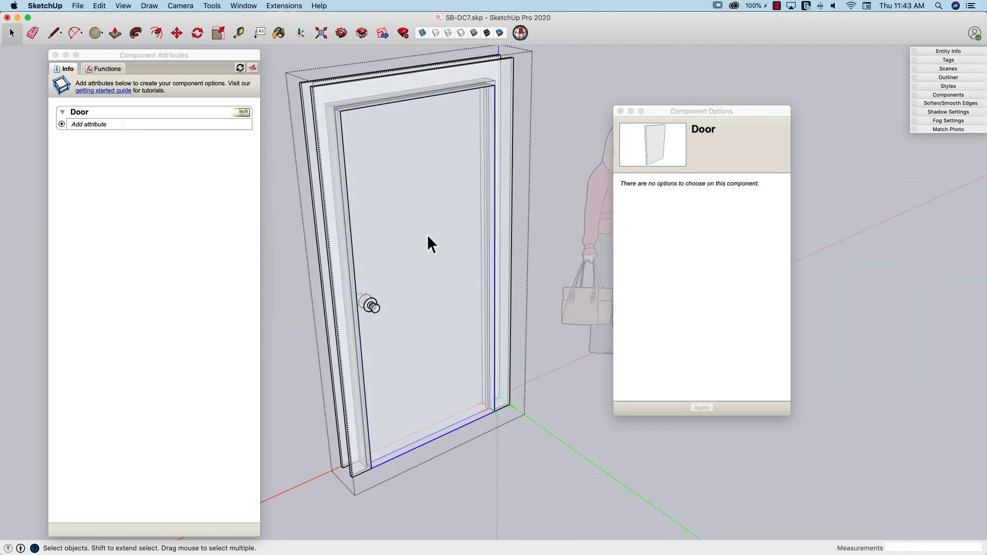
pyautogui.moveTo(430, 379); pyautogui.dragTo(517, 239, button='middle')
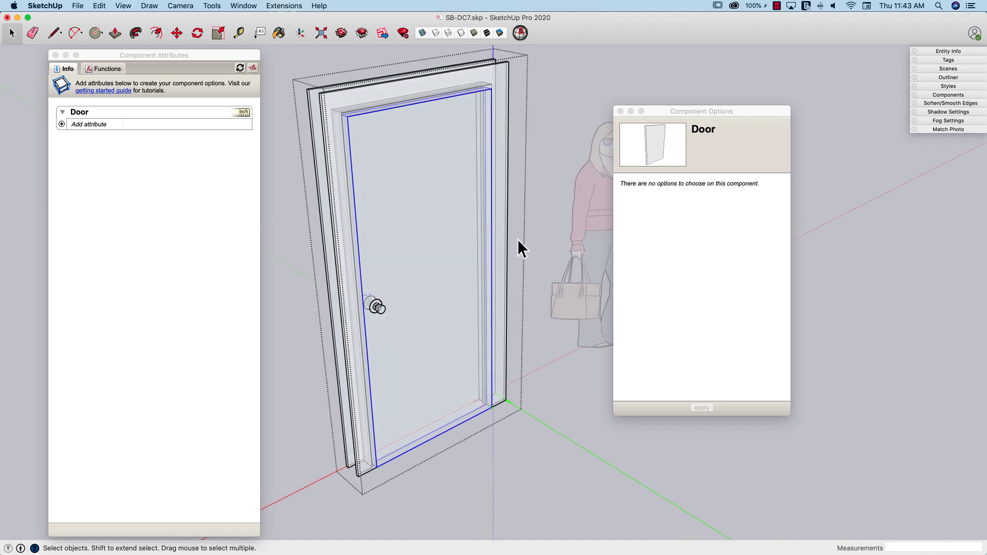
# Step: Open the Door component for editing and orbit toward its bottom corner
pyautogui.doubleClick(401, 286)
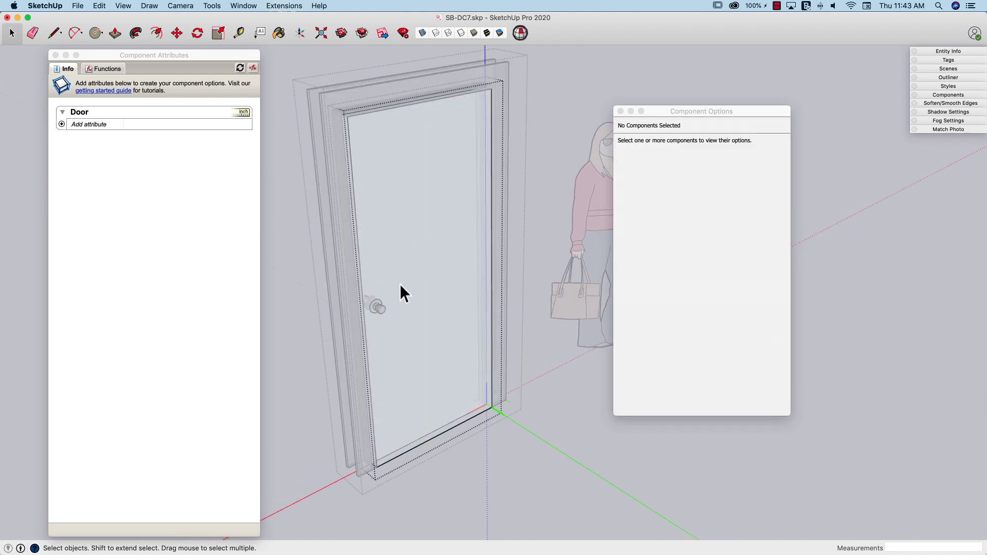
pyautogui.click(411, 208)
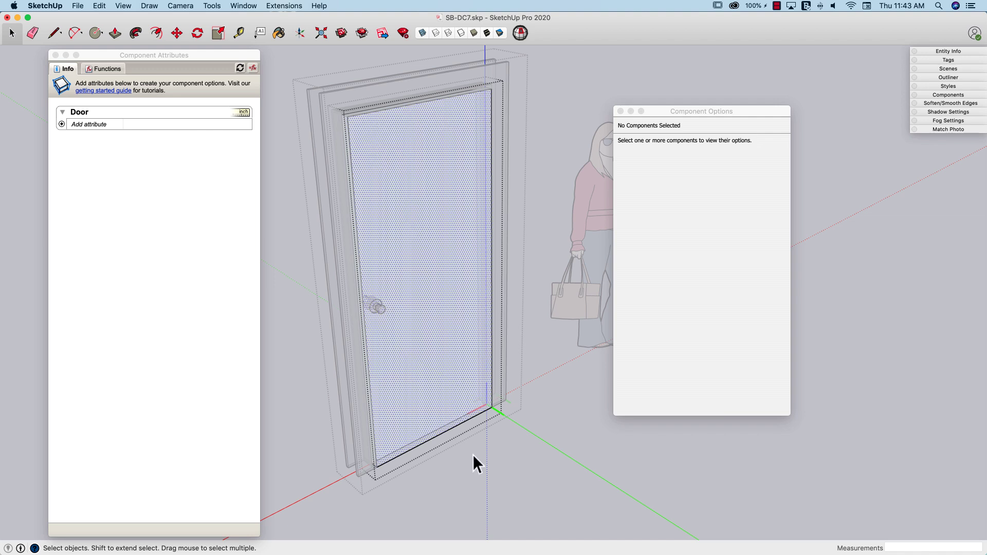
pyautogui.click(468, 427)
pyautogui.scroll(5, 470, 413)
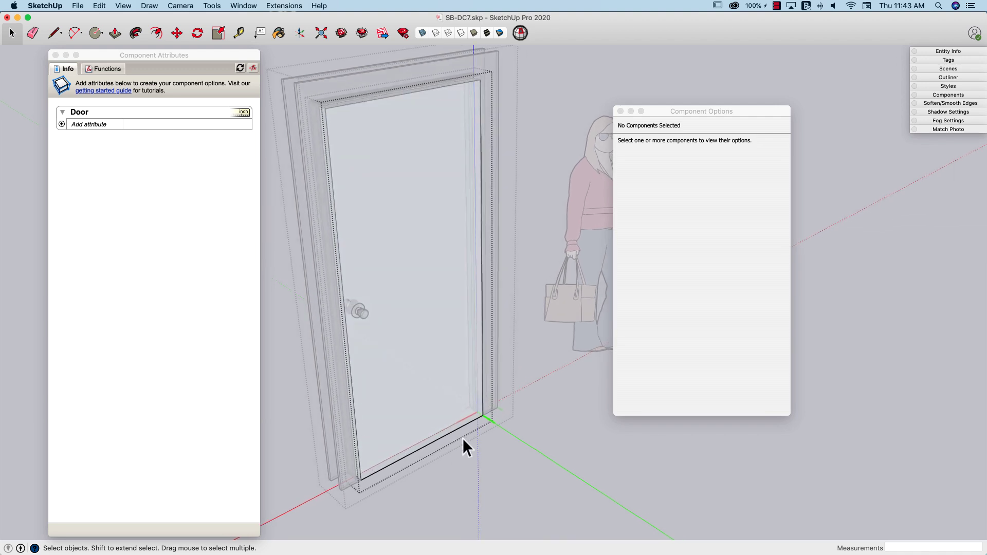
pyautogui.moveTo(431, 423); pyautogui.dragTo(420, 417, button='middle')
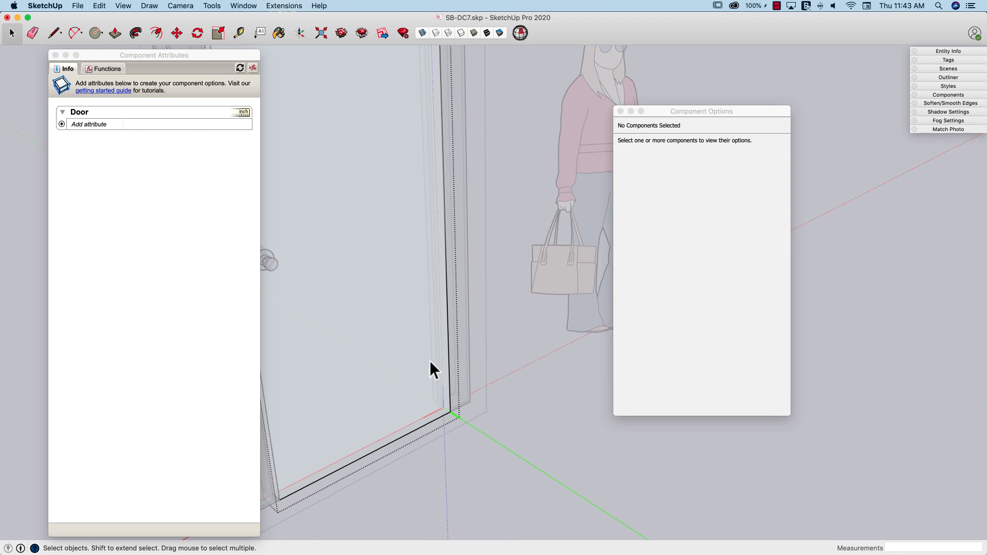
# Step: Place the Door's axes origin at its bottom corner and confirm updating the component axes
pyautogui.click(303, 34)
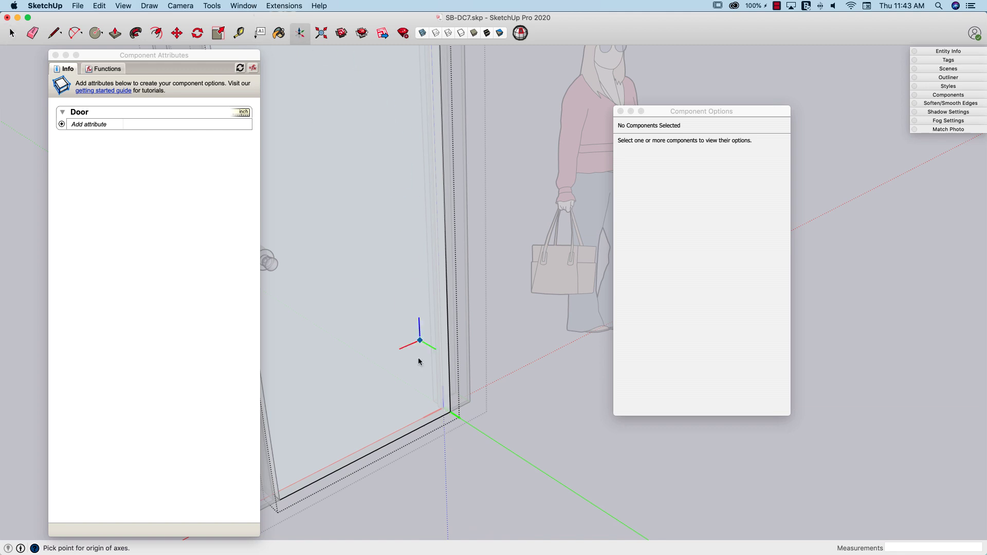
pyautogui.click(451, 413)
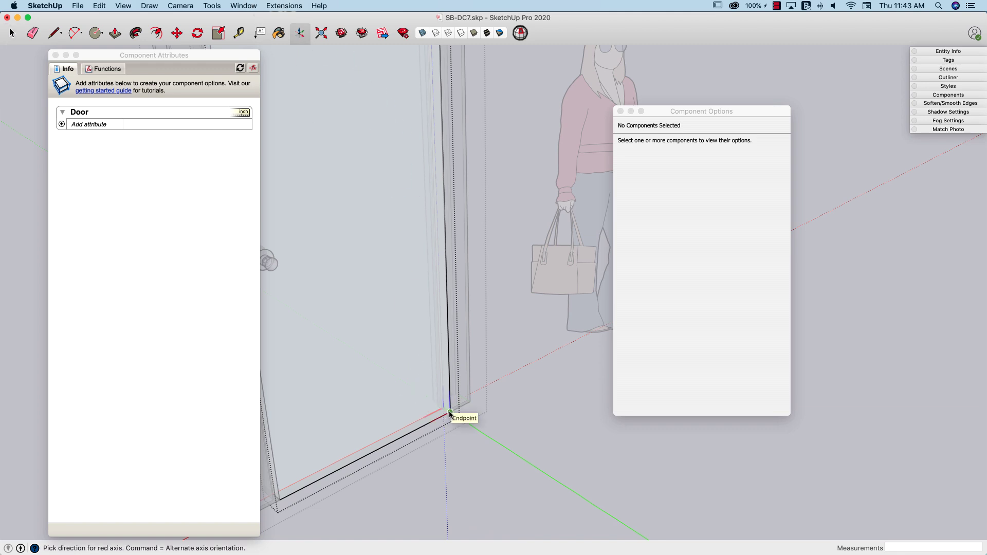
pyautogui.click(452, 416)
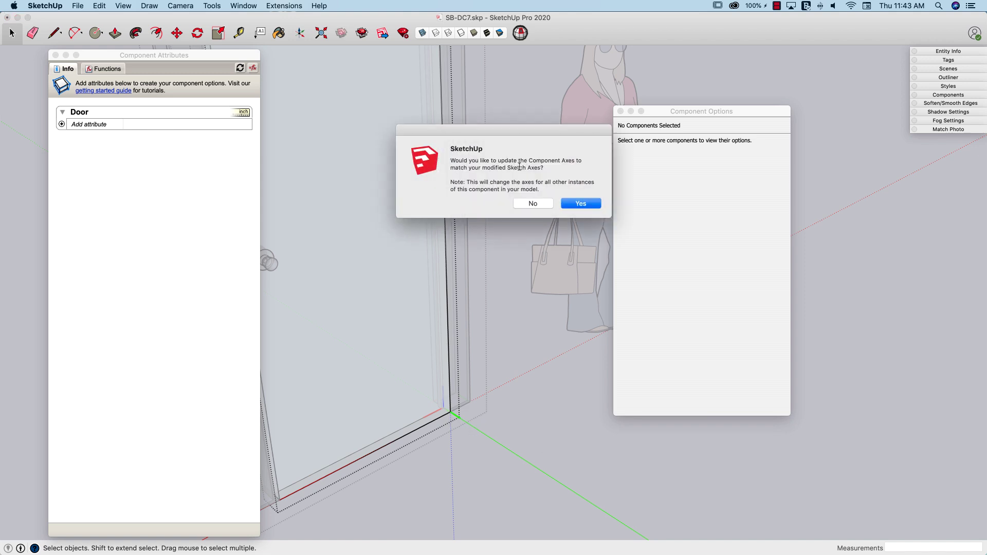
pyautogui.click(581, 203)
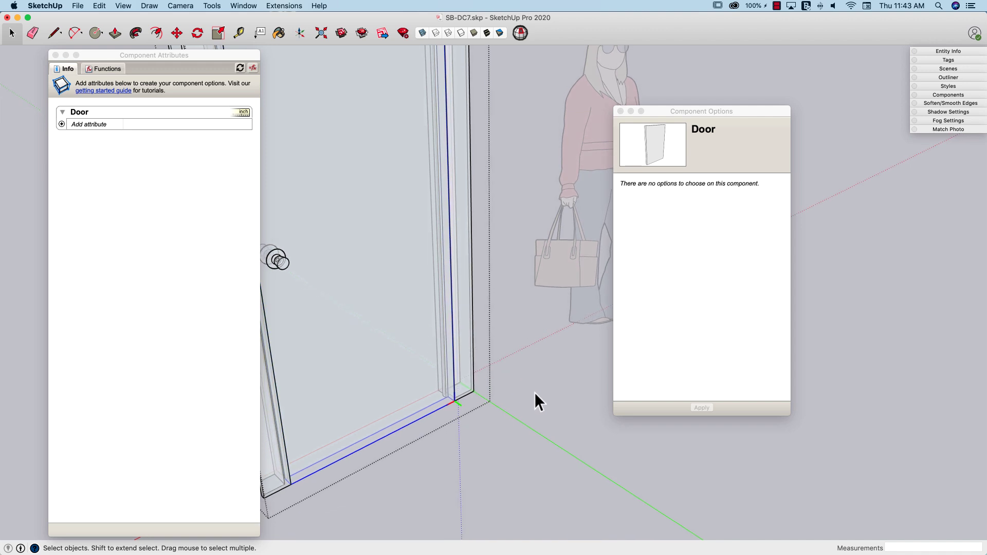
# Step: Turn X-ray view back off so the door is opaque
pyautogui.click(422, 32)
pyautogui.scroll(3, 470, 422)
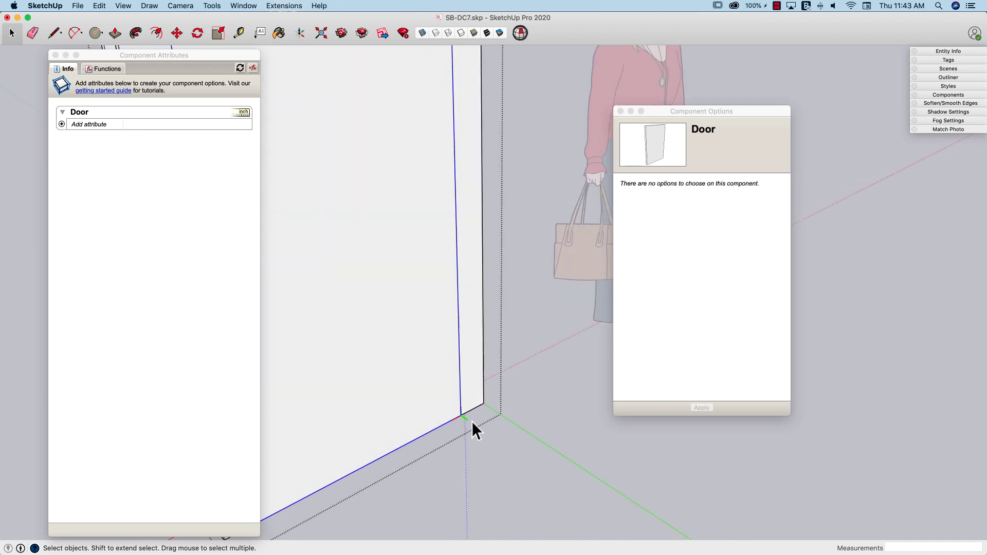
pyautogui.scroll(-4, 462, 411)
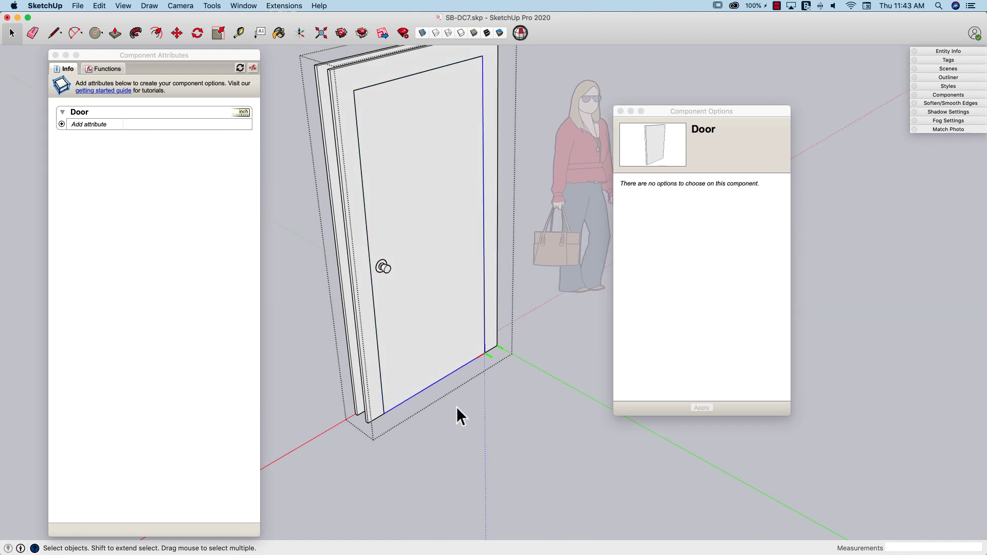
# Step: Return to DoorFrame editing, expand Door in Component Attributes and start a new attribute
pyautogui.press('Escape')
pyautogui.scroll(2, 401, 350)
pyautogui.moveTo(404, 327); pyautogui.dragTo(427, 275, button='middle')
pyautogui.doubleClick(420, 328)
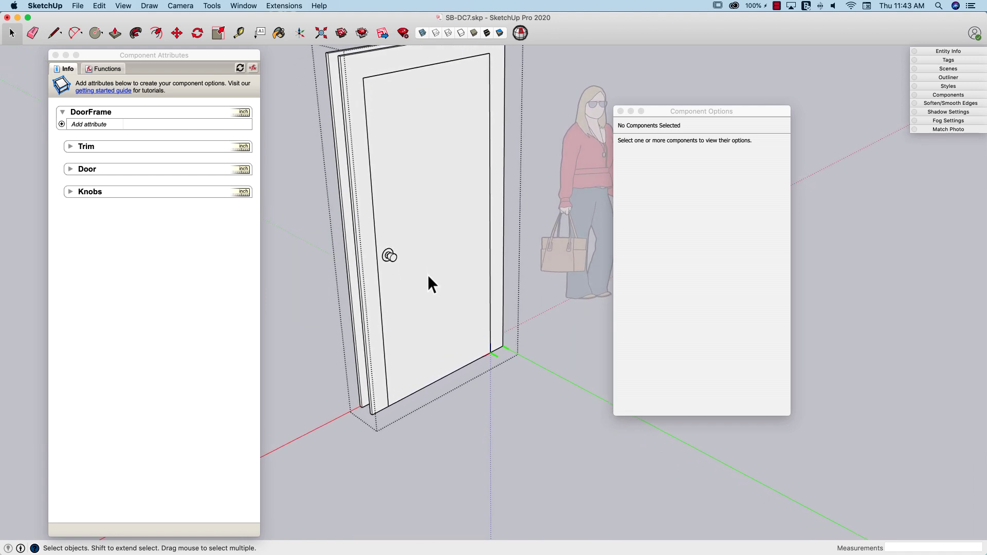
pyautogui.click(71, 172)
pyautogui.click(70, 170)
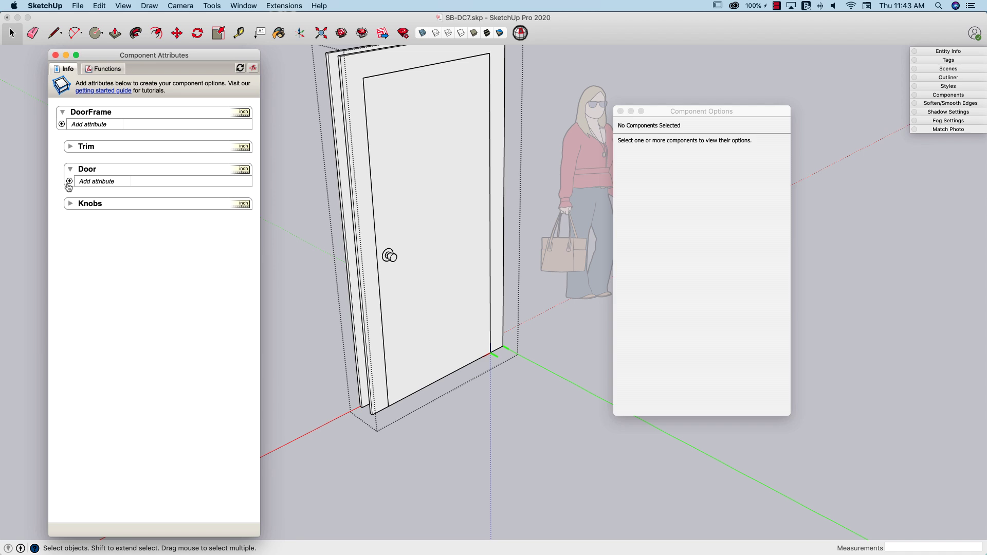
pyautogui.click(69, 181)
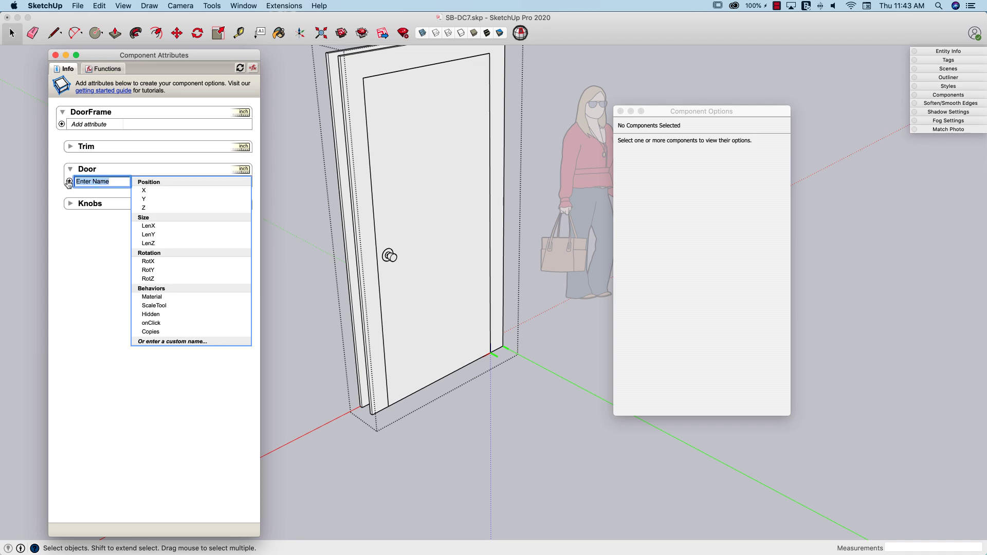
pyautogui.click(148, 279)
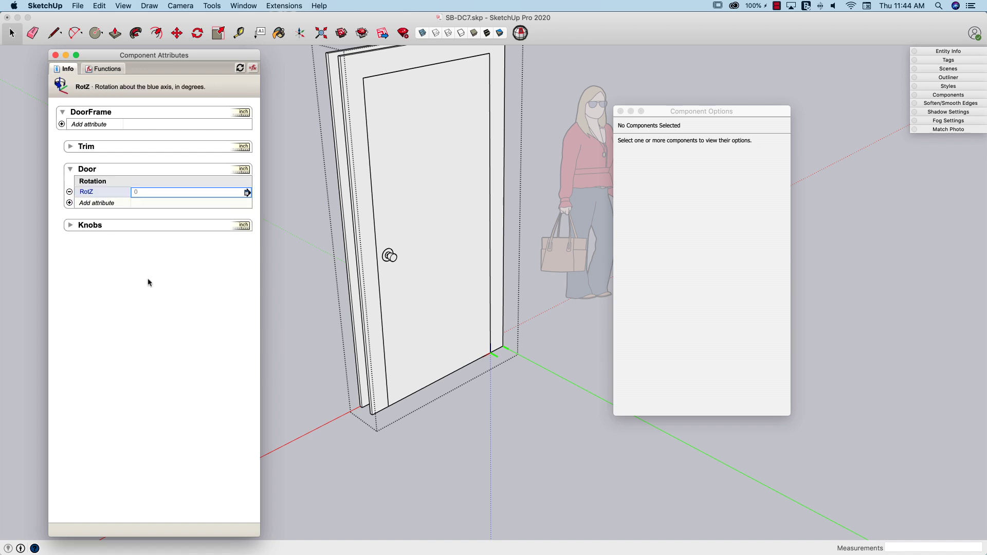
pyautogui.click(143, 192)
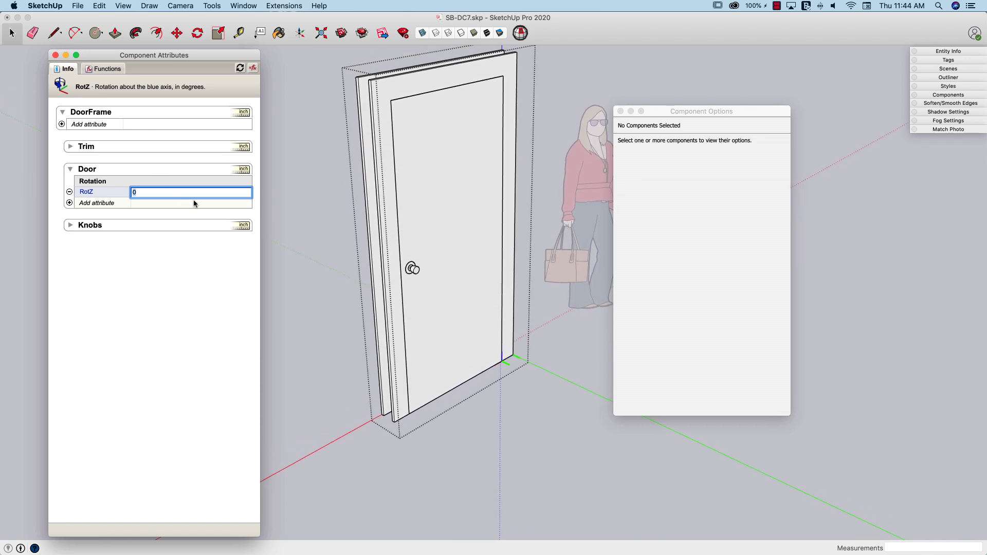
pyautogui.write('90')
pyautogui.press('Return')
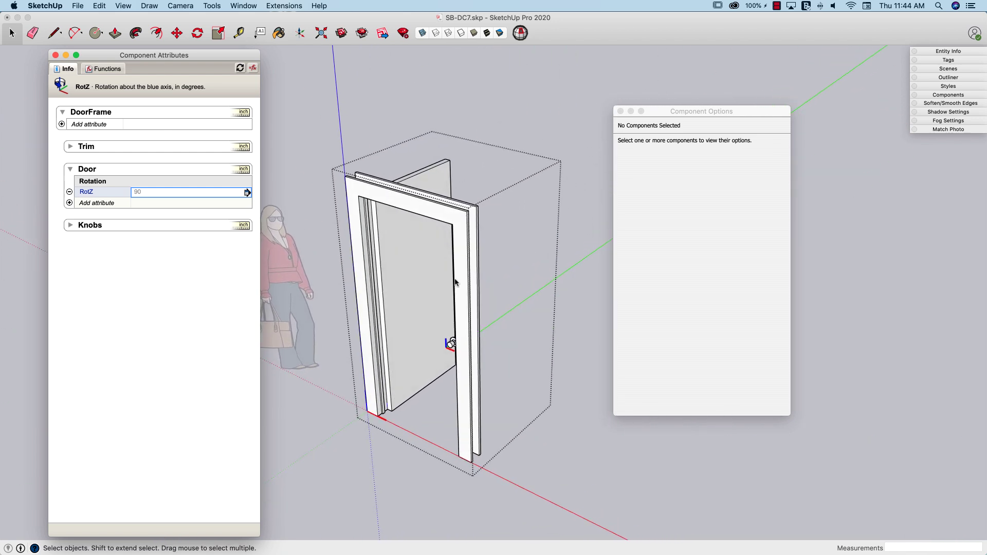
pyautogui.moveTo(652, 112); pyautogui.dragTo(709, 119)
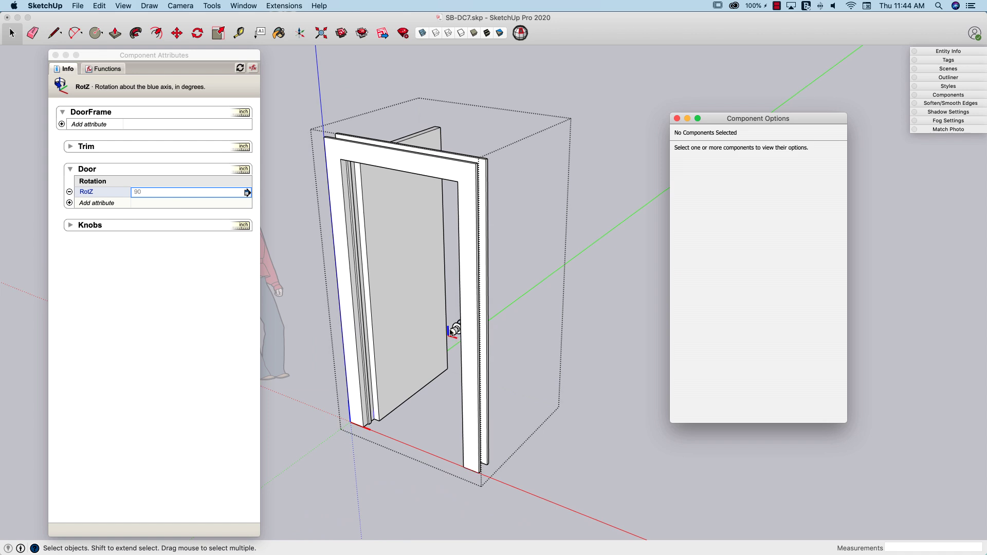
pyautogui.moveTo(450, 331); pyautogui.dragTo(454, 336, button='middle')
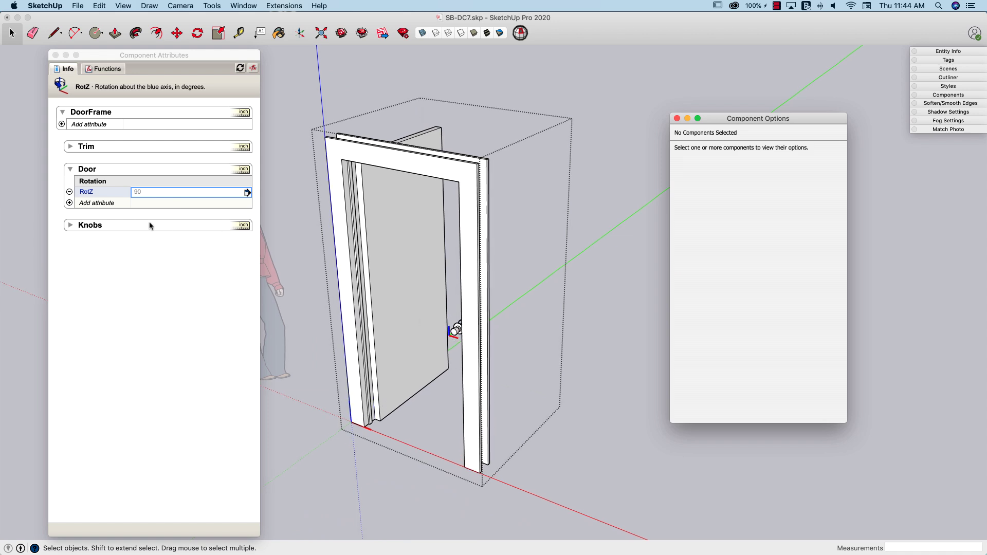
pyautogui.click(172, 197)
pyautogui.click(151, 193)
pyautogui.press('super+a')
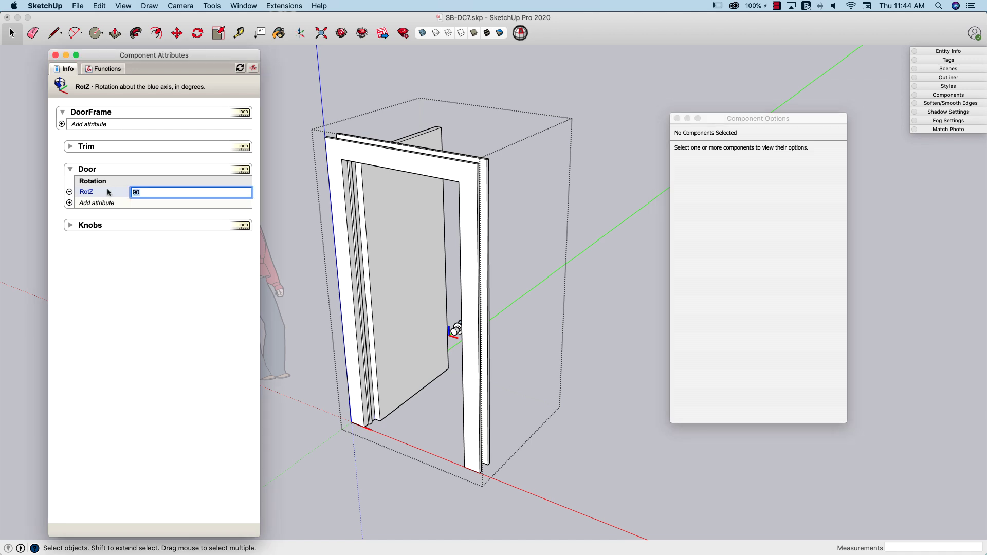
pyautogui.write('0')
pyautogui.press('Return')
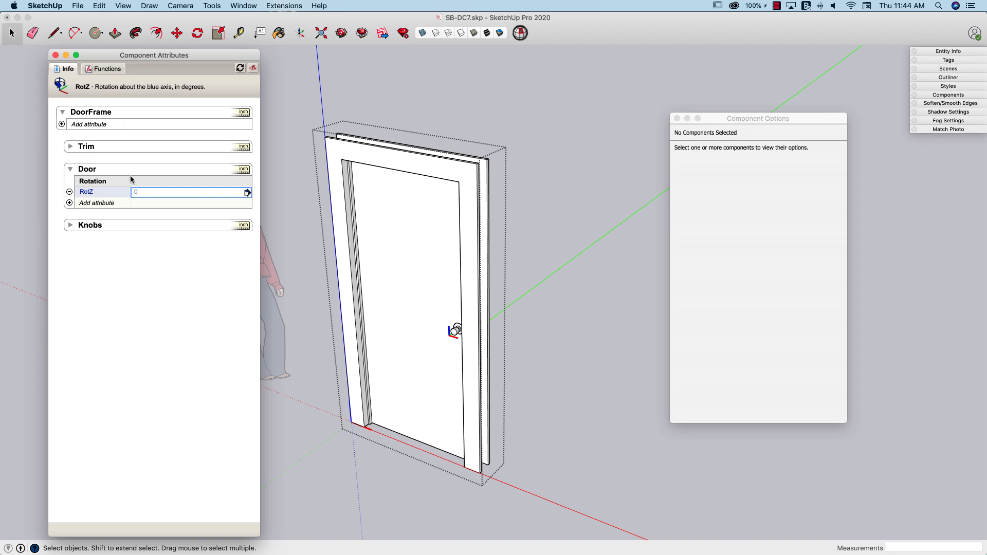
# Step: Set the Door's RotZ to 90 so the door swings open
pyautogui.click(141, 193)
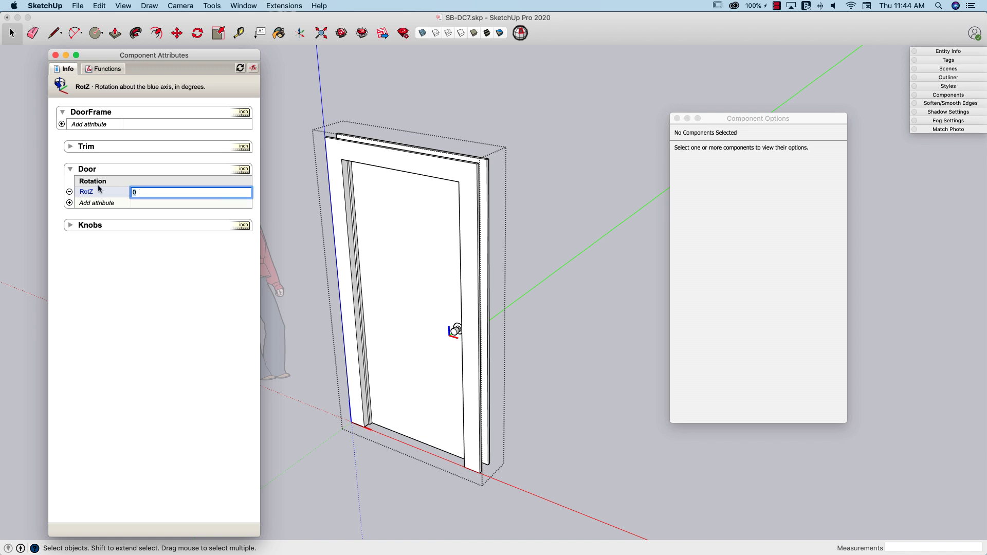
pyautogui.write('90')
pyautogui.press('Return')
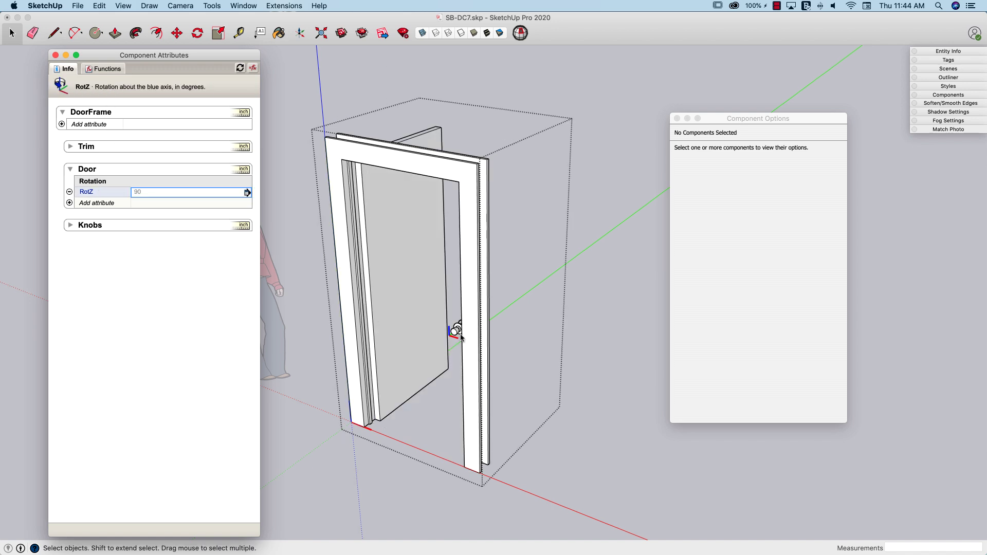
pyautogui.scroll(5, 456, 333)
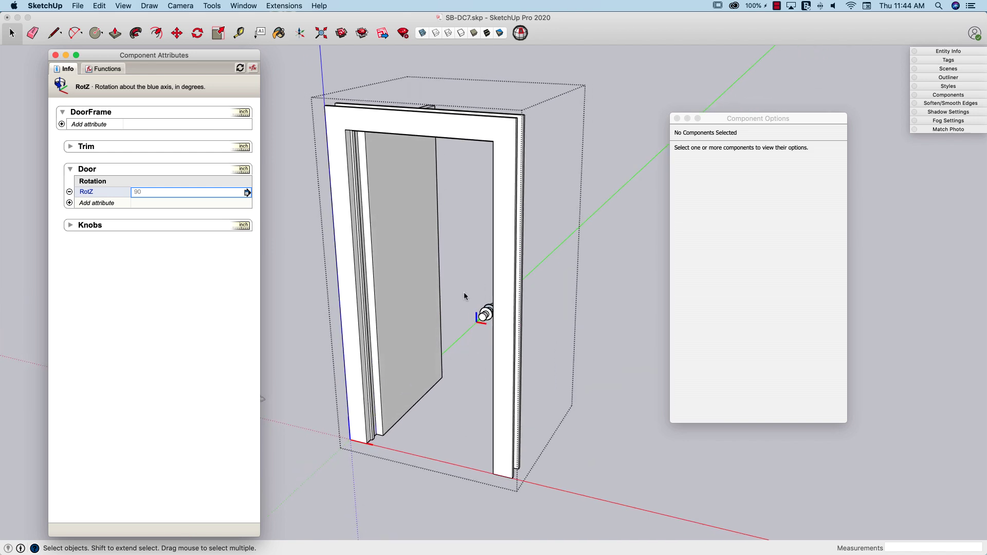
pyautogui.moveTo(465, 294); pyautogui.dragTo(427, 276, button='middle')
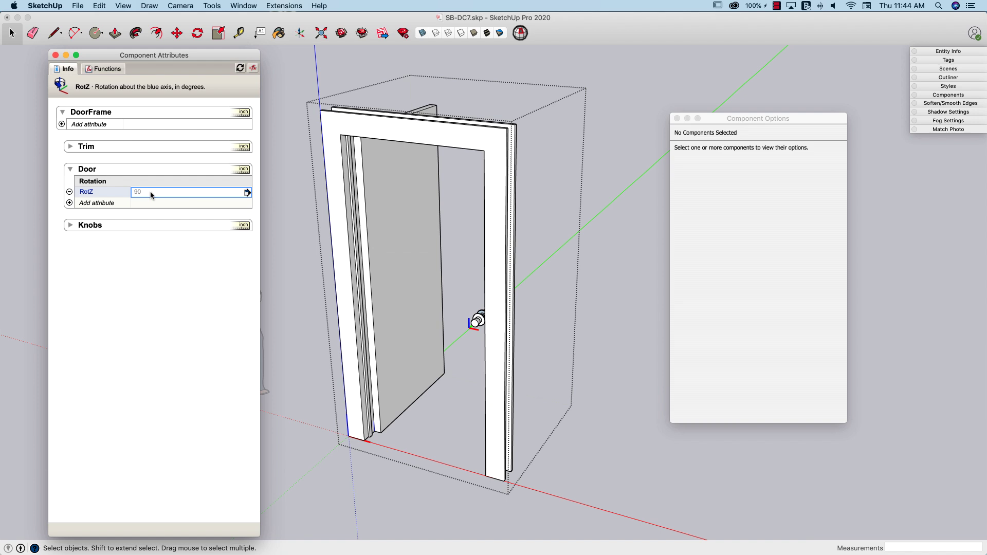
# Step: Expand the Knobs attributes and orbit around the door knob to inspect it
pyautogui.click(72, 232)
pyautogui.click(72, 232)
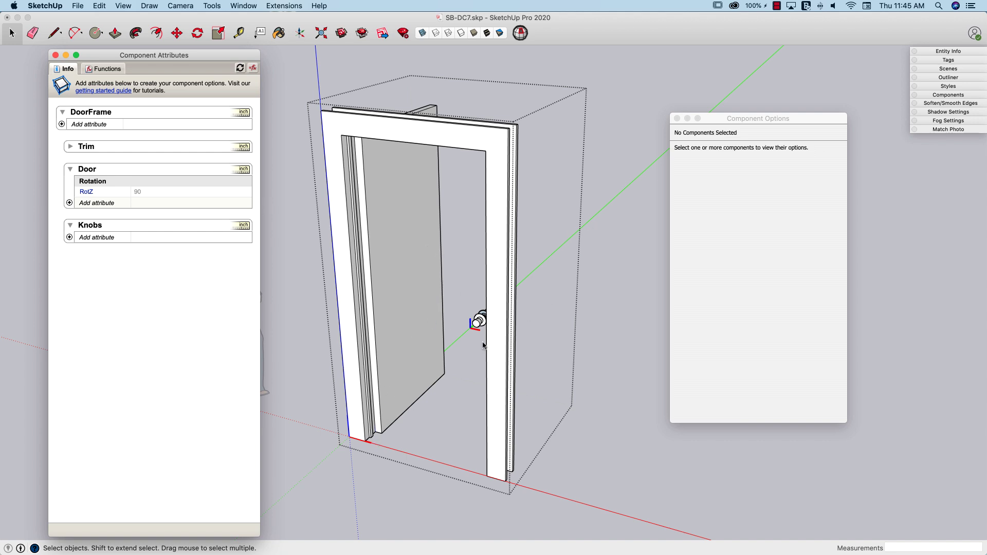
pyautogui.scroll(1, 479, 330)
pyautogui.scroll(6, 479, 330)
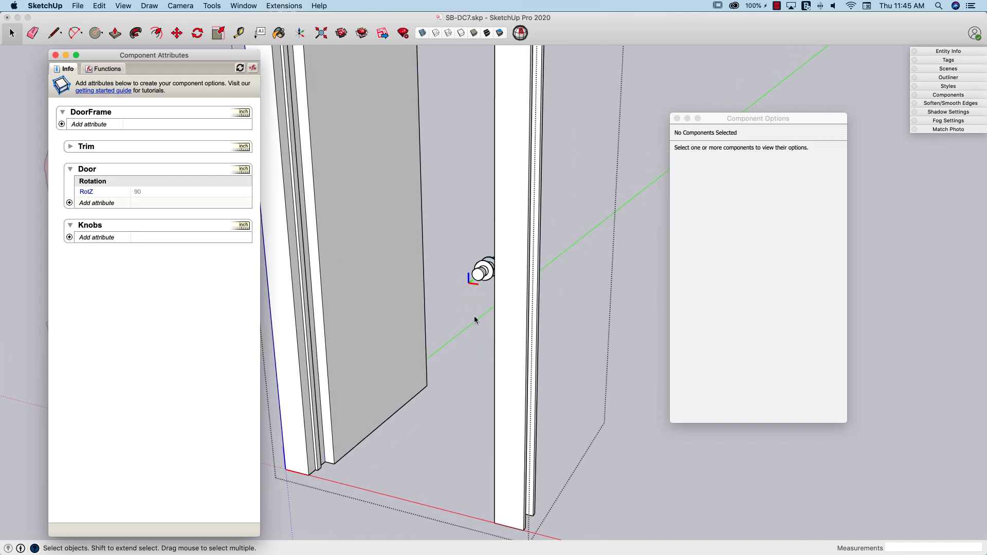
pyautogui.moveTo(559, 270); pyautogui.dragTo(535, 262, button='middle')
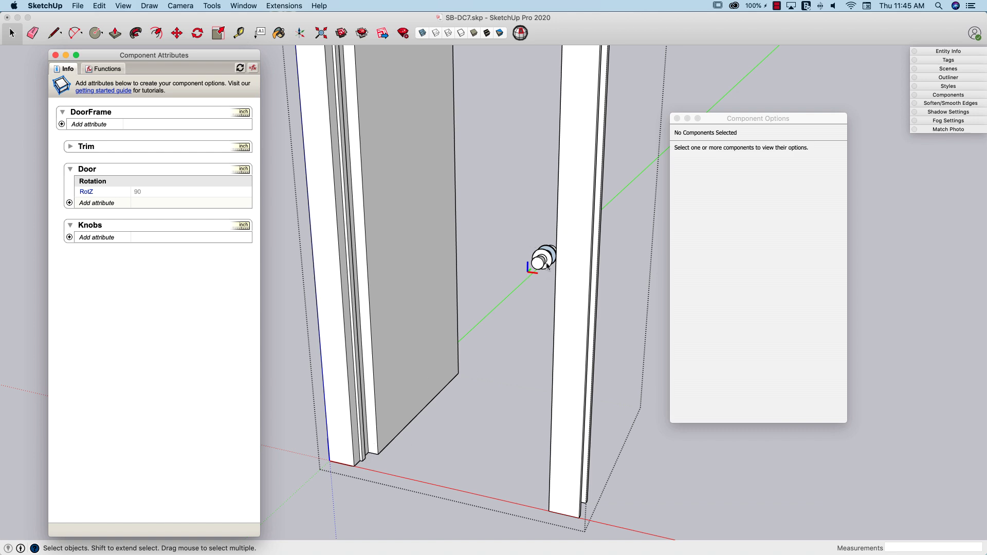
pyautogui.moveTo(541, 257); pyautogui.dragTo(526, 326, button='middle')
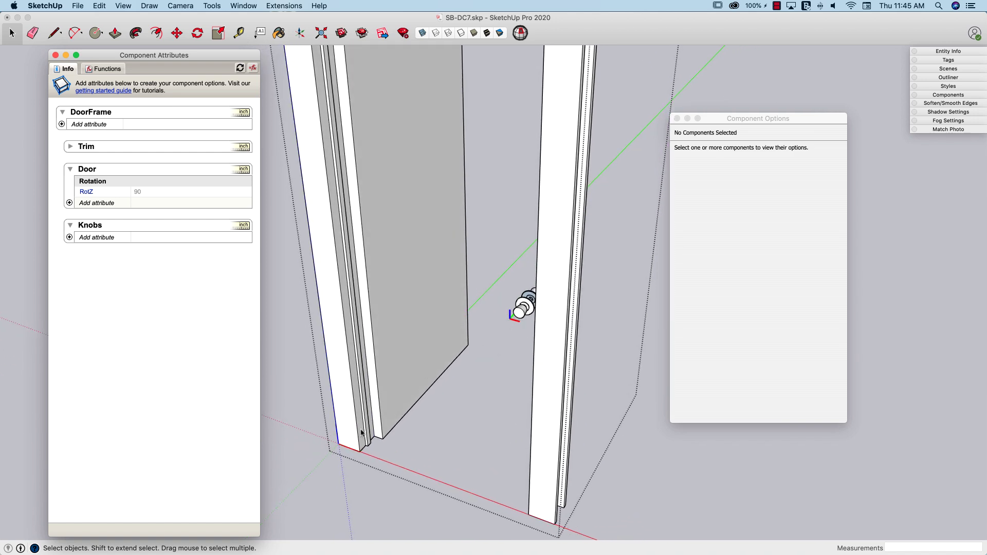
pyautogui.moveTo(524, 323); pyautogui.dragTo(522, 321, button='middle')
pyautogui.scroll(-5, 522, 321)
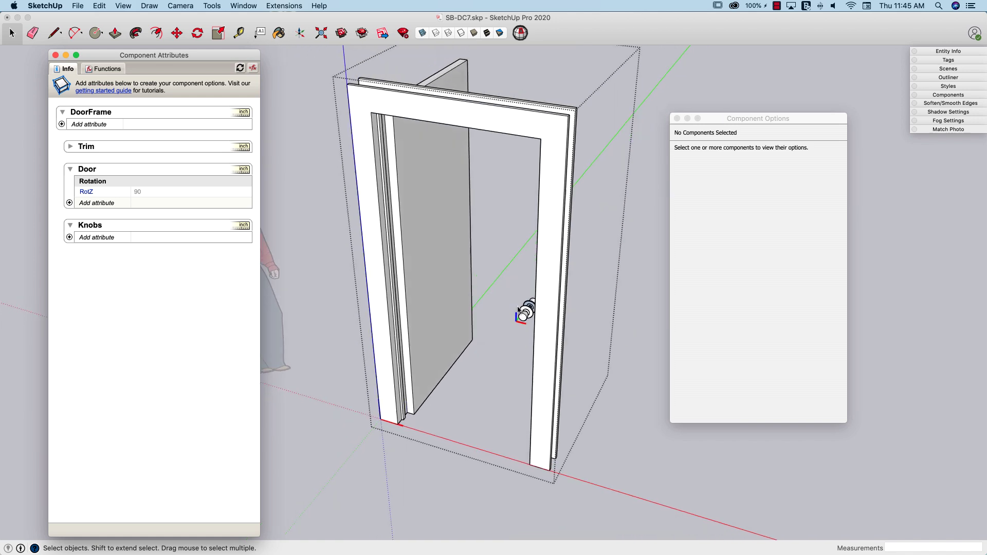
# Step: Set the Door's RotZ back to 0 to close the door
pyautogui.click(162, 192)
pyautogui.write('0')
pyautogui.press('Return')
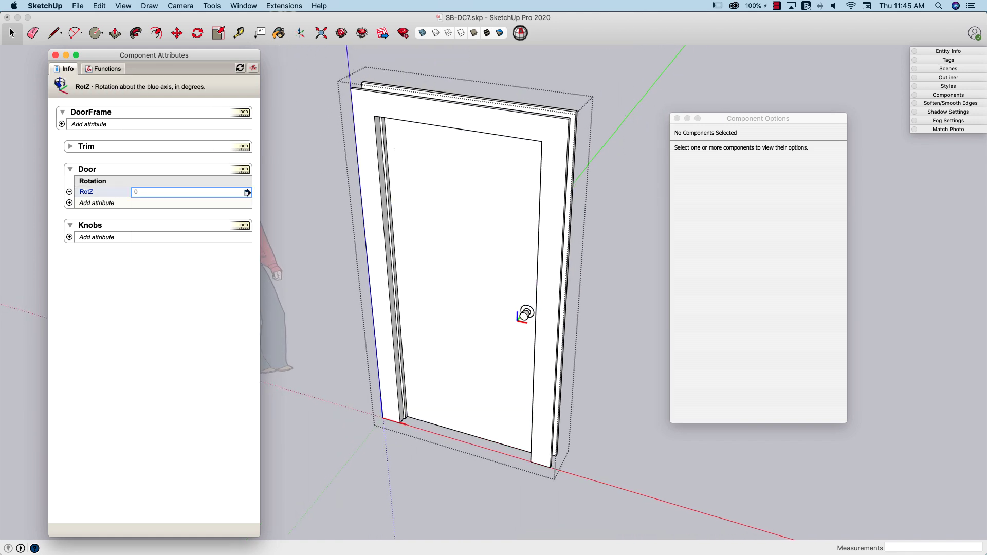
# Step: Make a component from the door and knob, naming it DoorANDKnobs
pyautogui.click(511, 301)
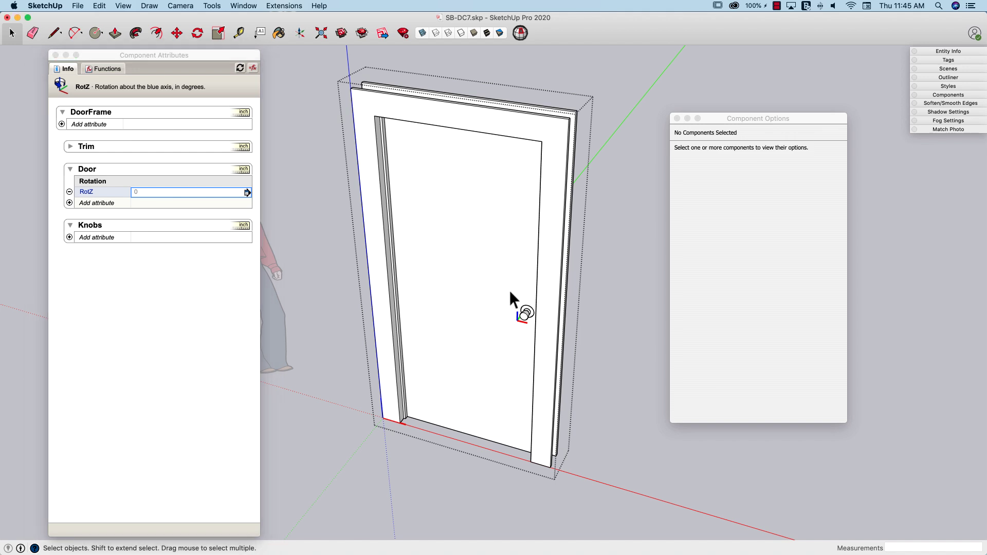
pyautogui.keyDown('shift'); pyautogui.click(527, 321); pyautogui.keyUp('shift')
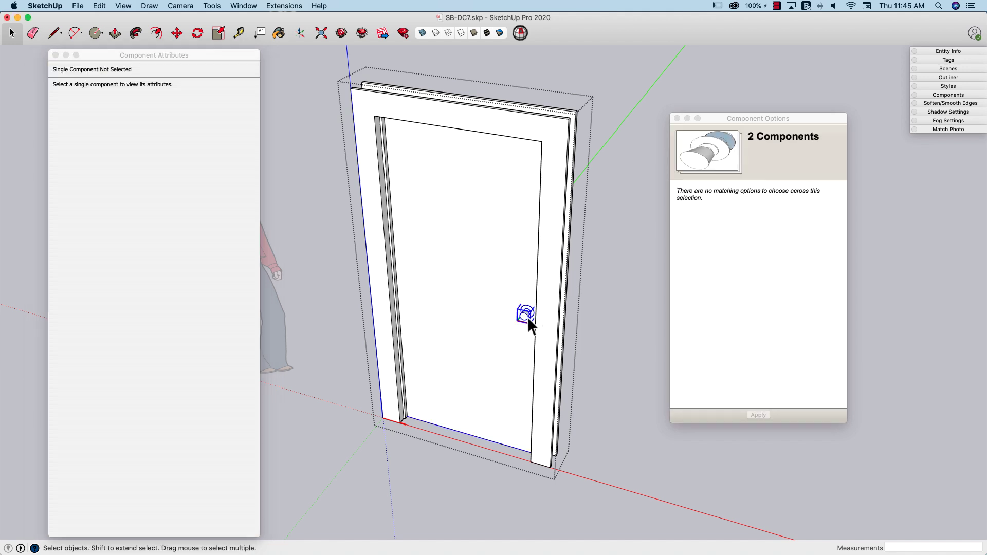
pyautogui.rightClick(509, 277)
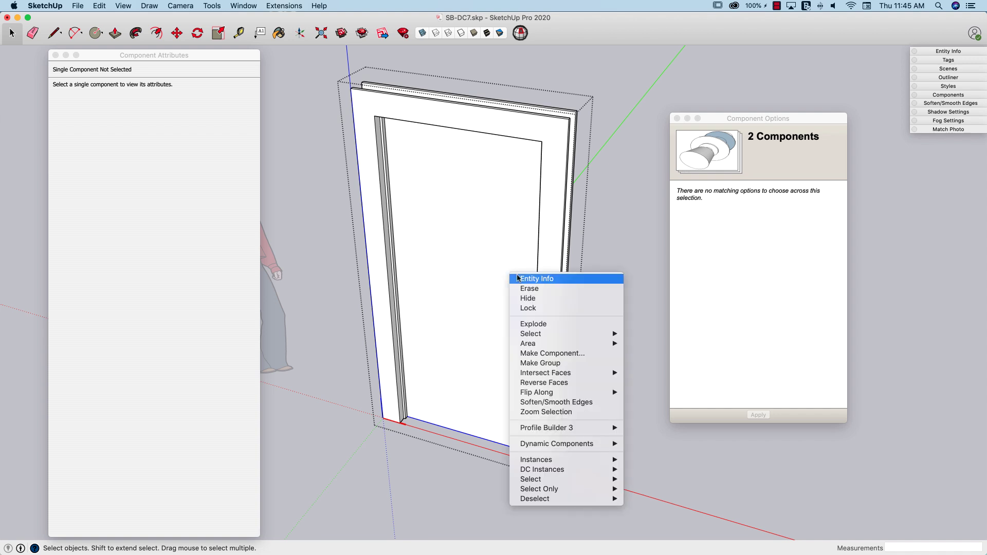
pyautogui.click(558, 354)
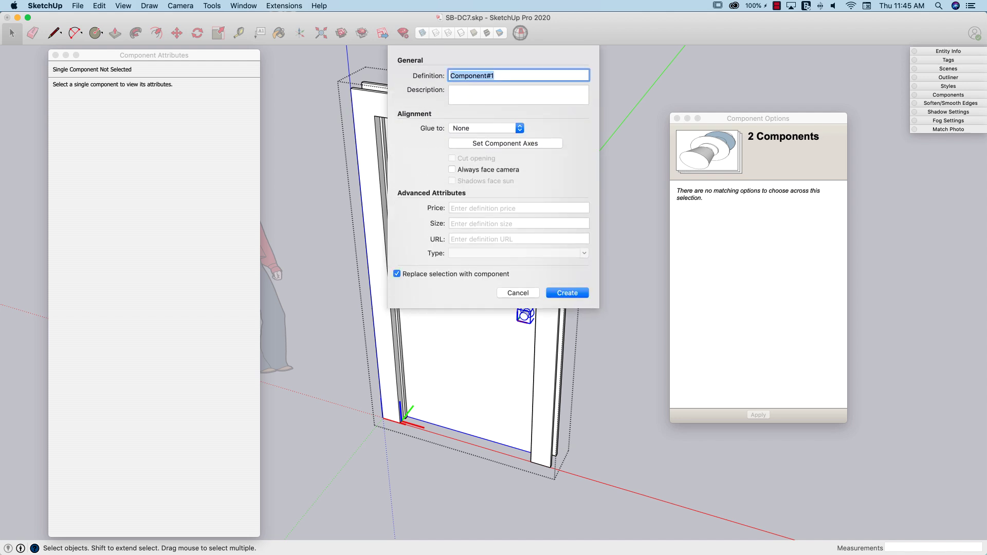
pyautogui.write('Doo')
pyautogui.write('rANDKnobs')
# Step: Set the new component's axes at the door's bottom corner and create it
pyautogui.click(477, 143)
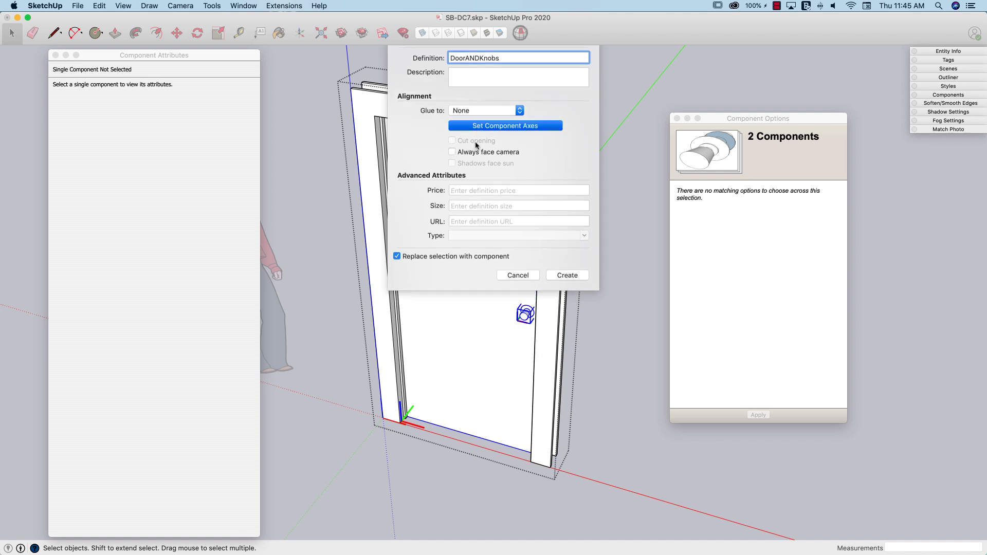
pyautogui.moveTo(479, 216); pyautogui.dragTo(510, 433, button='middle')
pyautogui.scroll(3, 498, 435)
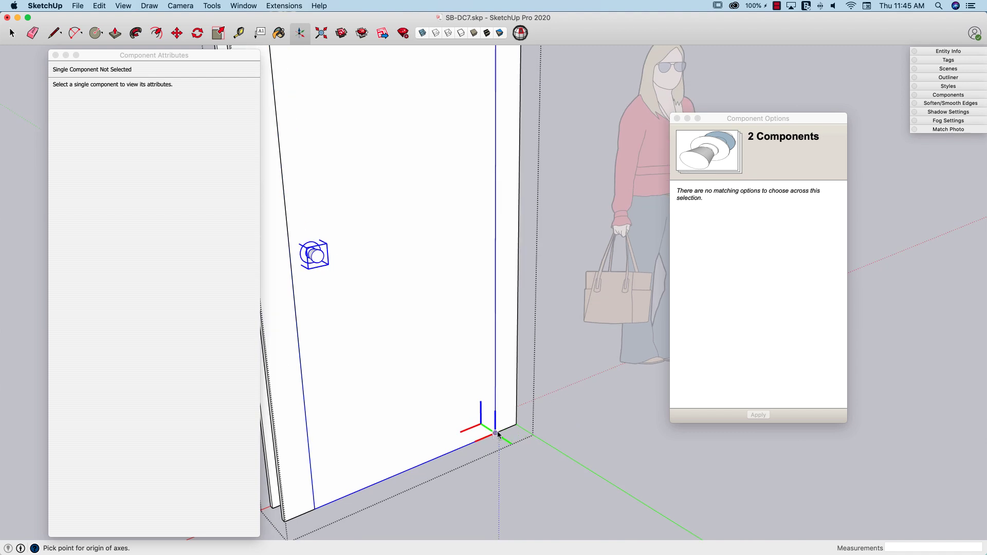
pyautogui.click(494, 433)
pyautogui.press('Return')
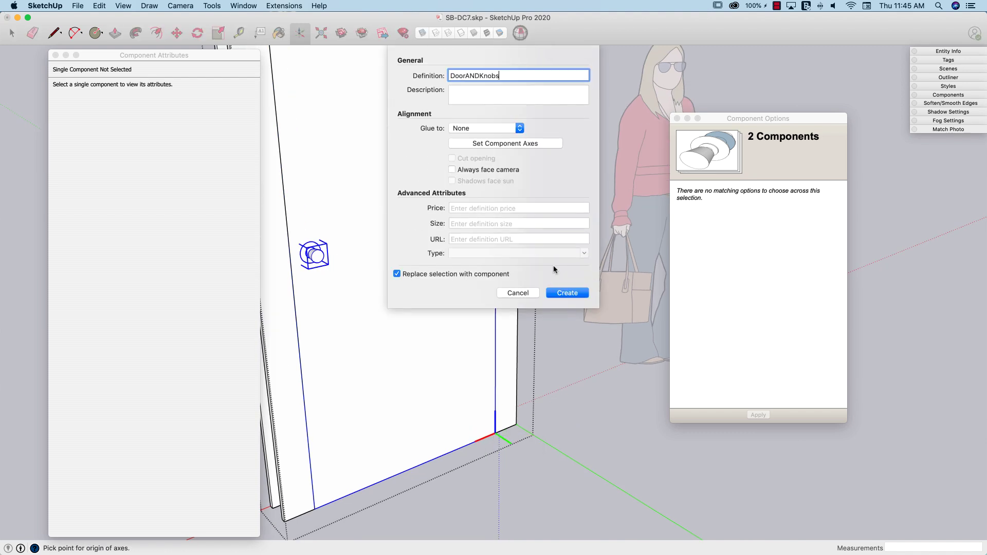
pyautogui.click(567, 293)
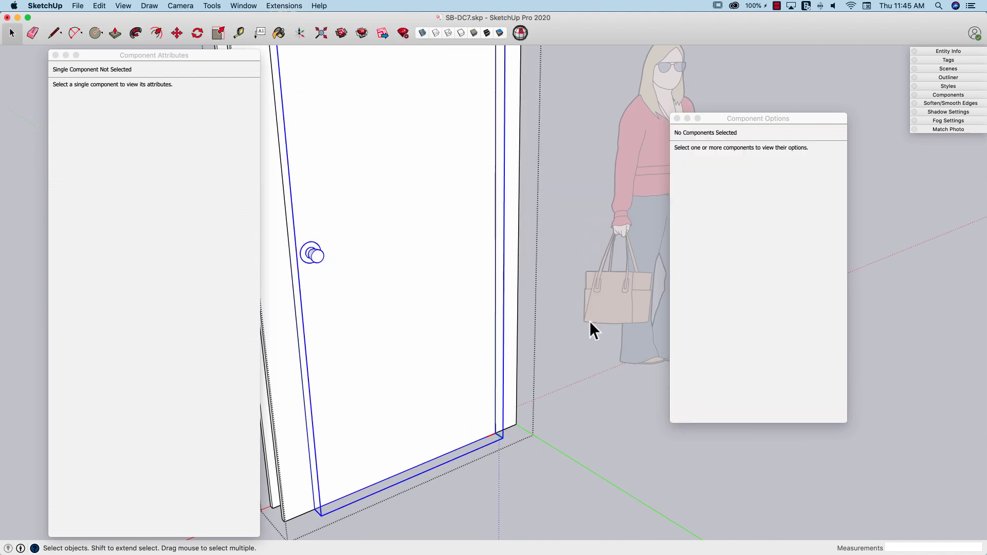
# Step: Expand the Trim and DoorANDKnobs entries in Component Attributes
pyautogui.moveTo(589, 321); pyautogui.dragTo(536, 339, button='middle')
pyautogui.scroll(-3, 564, 338)
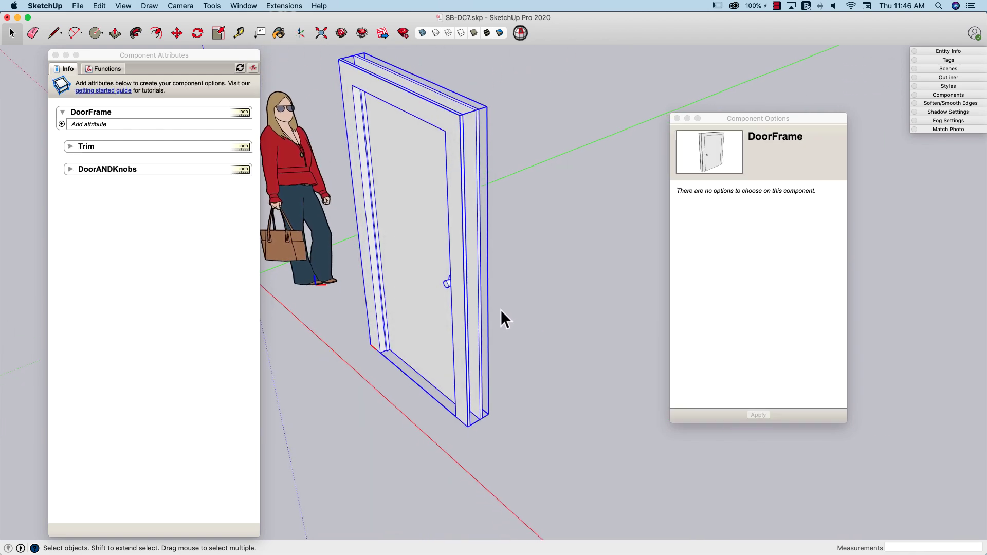
pyautogui.moveTo(501, 309); pyautogui.dragTo(360, 82, button='middle')
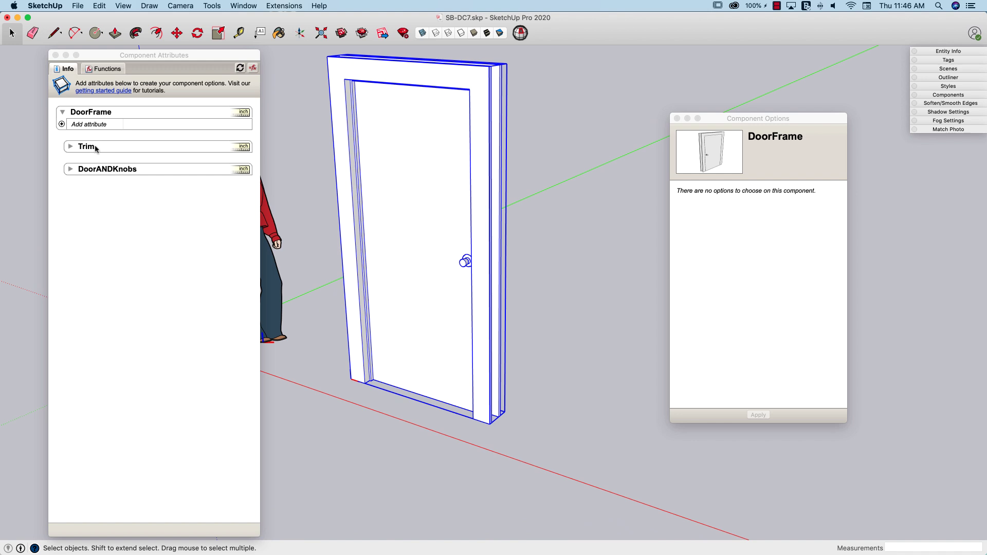
pyautogui.click(72, 150)
pyautogui.click(71, 149)
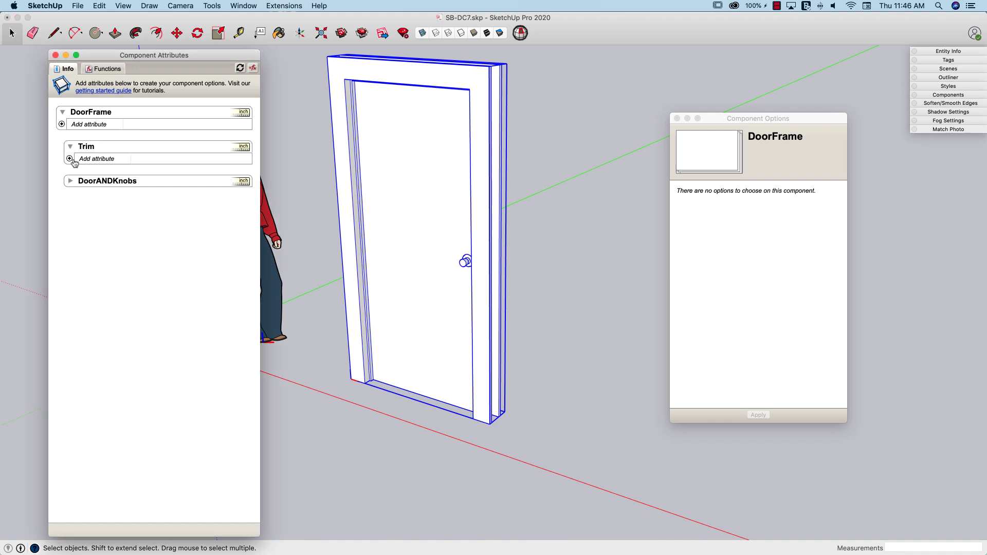
pyautogui.click(71, 183)
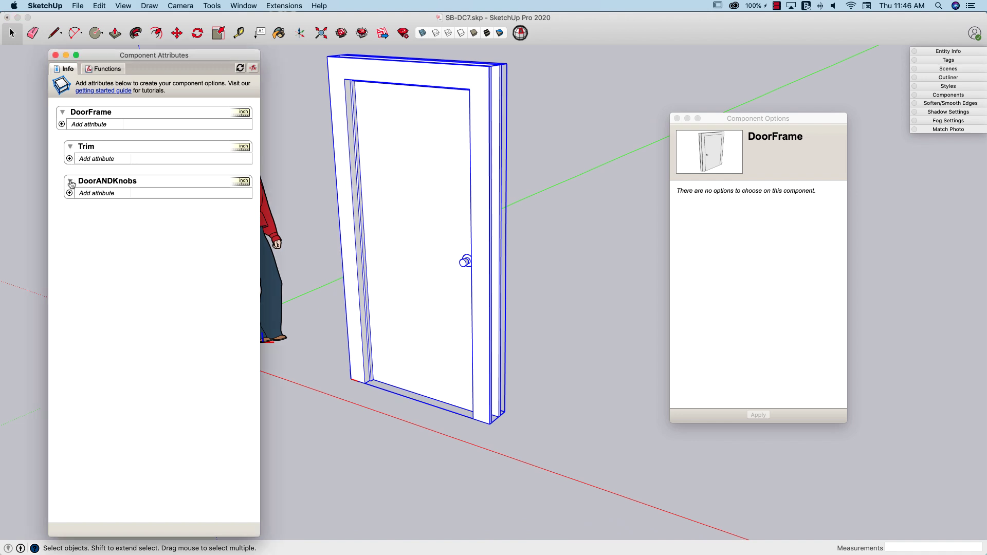
# Step: Open DoorFrame and DoorANDKnobs for editing and select DoorANDKnobs to view its attributes
pyautogui.moveTo(346, 238); pyautogui.dragTo(459, 279, button='middle')
pyautogui.click(449, 277)
pyautogui.doubleClick(448, 277)
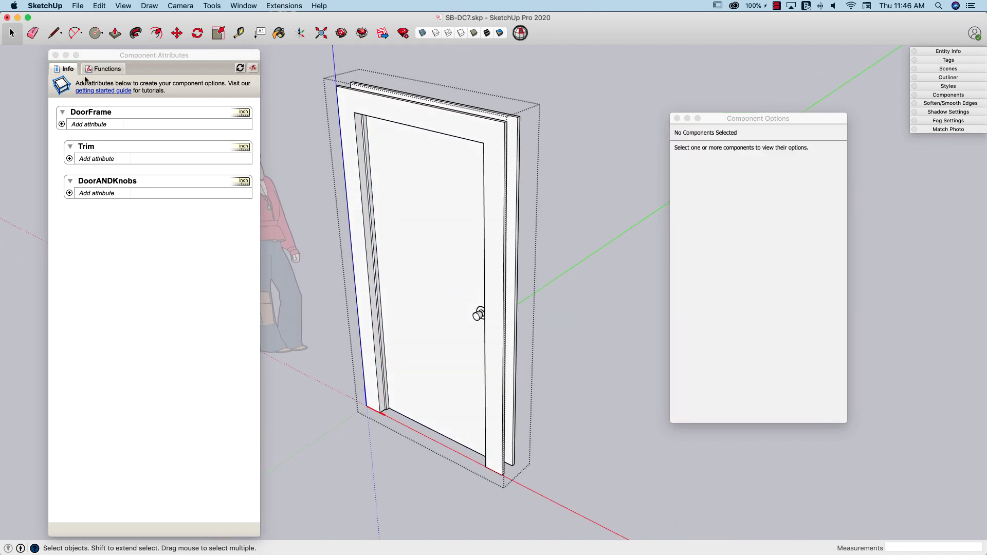
pyautogui.doubleClick(403, 298)
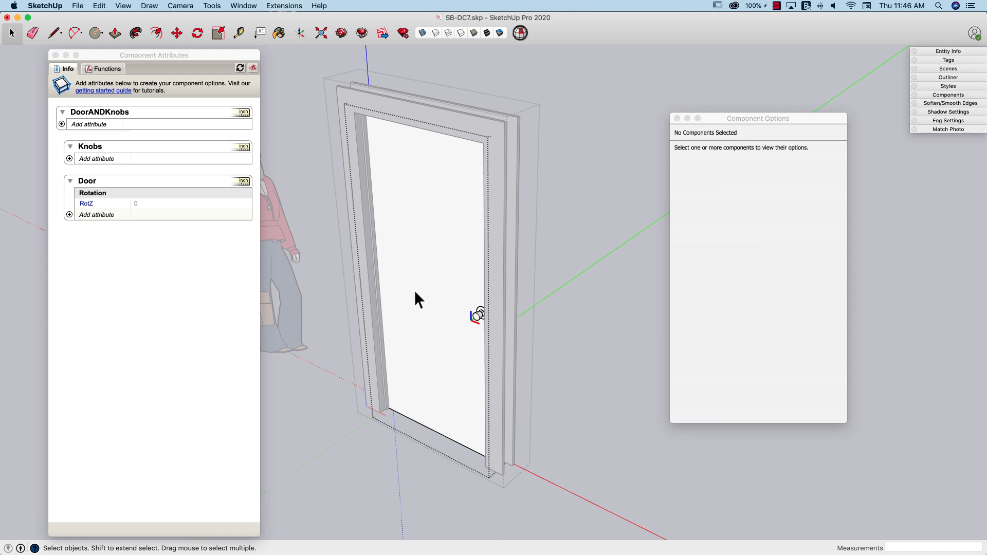
pyautogui.scroll(3, 414, 298)
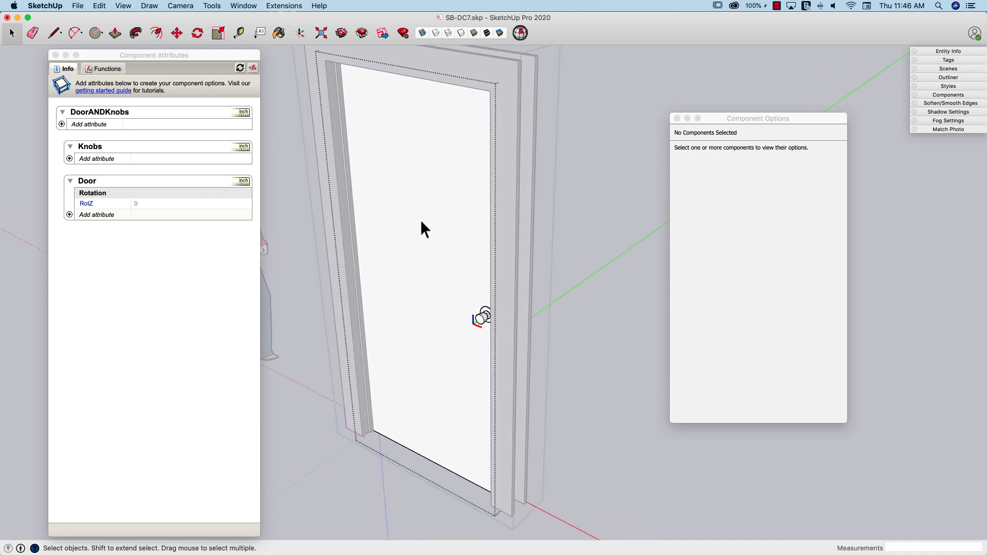
pyautogui.moveTo(421, 222); pyautogui.dragTo(412, 295, button='middle')
pyautogui.moveTo(282, 247); pyautogui.dragTo(606, 390, button='middle')
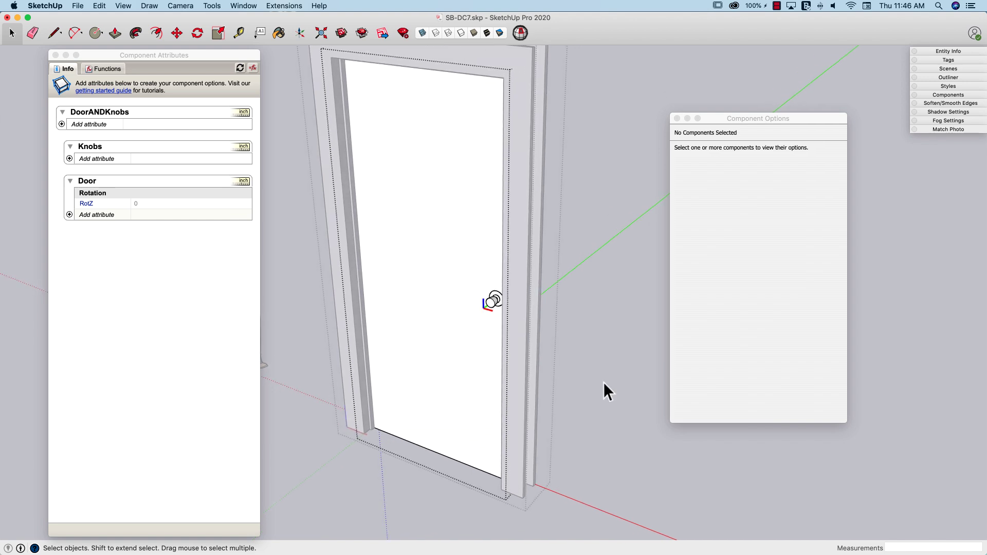
pyautogui.click(540, 329)
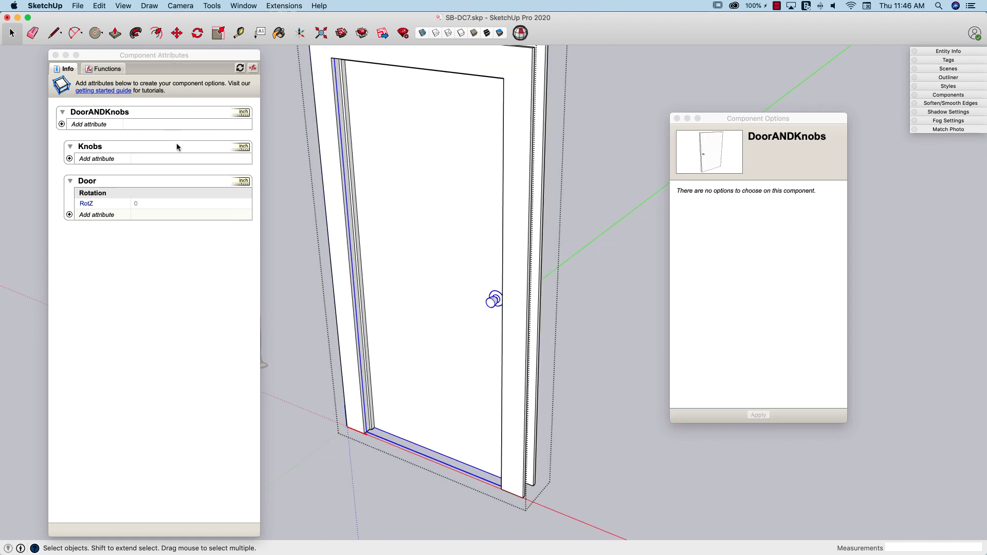
pyautogui.click(331, 230)
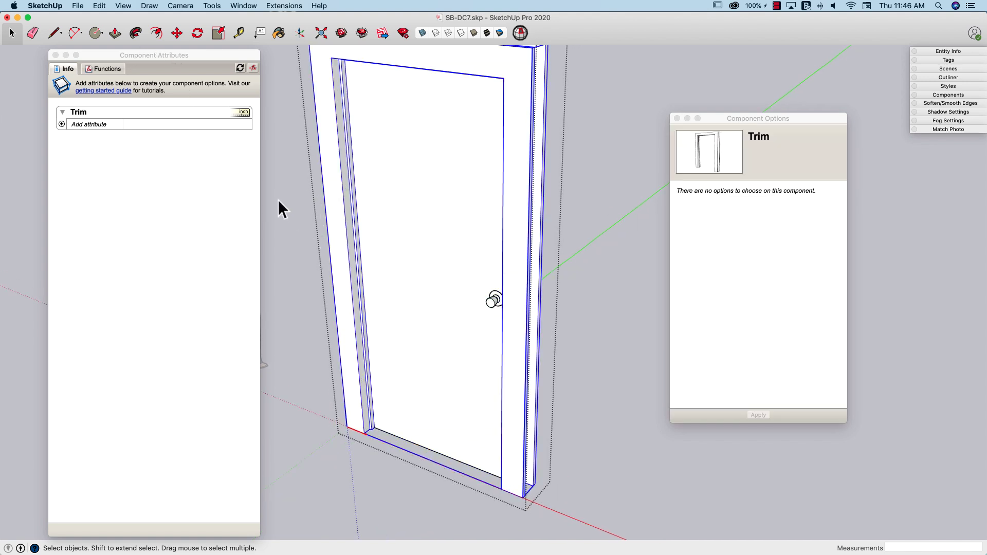
pyautogui.click(319, 233)
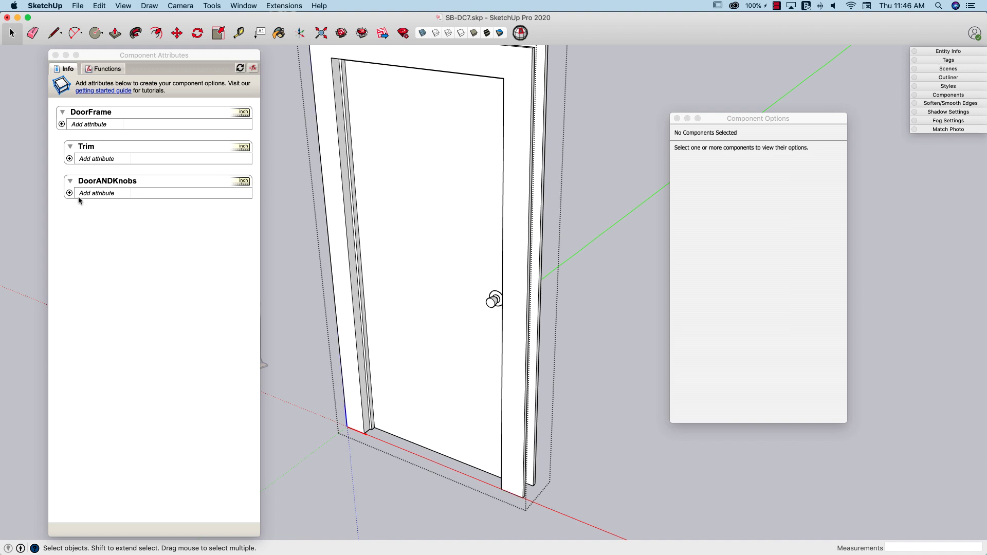
pyautogui.scroll(5, 506, 322)
pyautogui.click(433, 339)
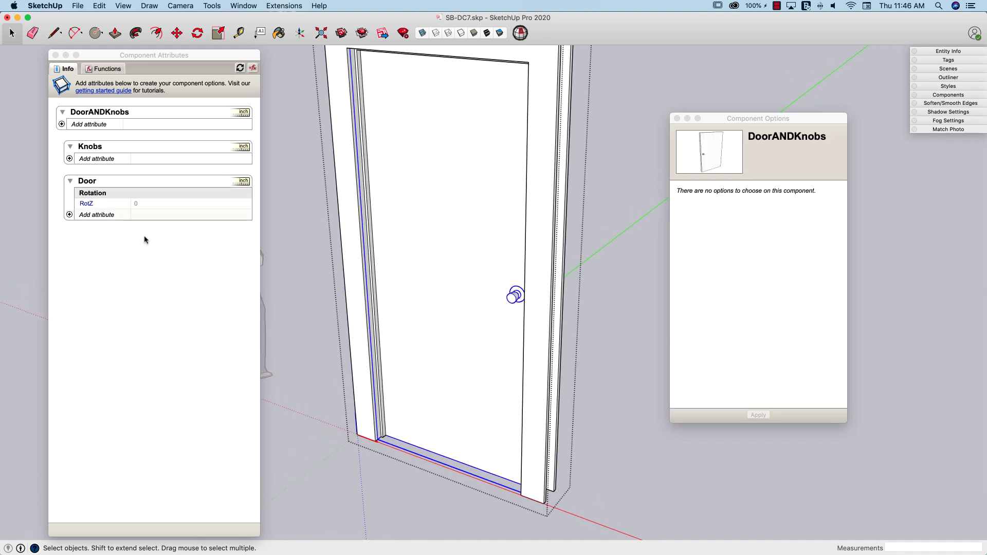
# Step: Delete the RotZ attribute from the Door component
pyautogui.click(79, 117)
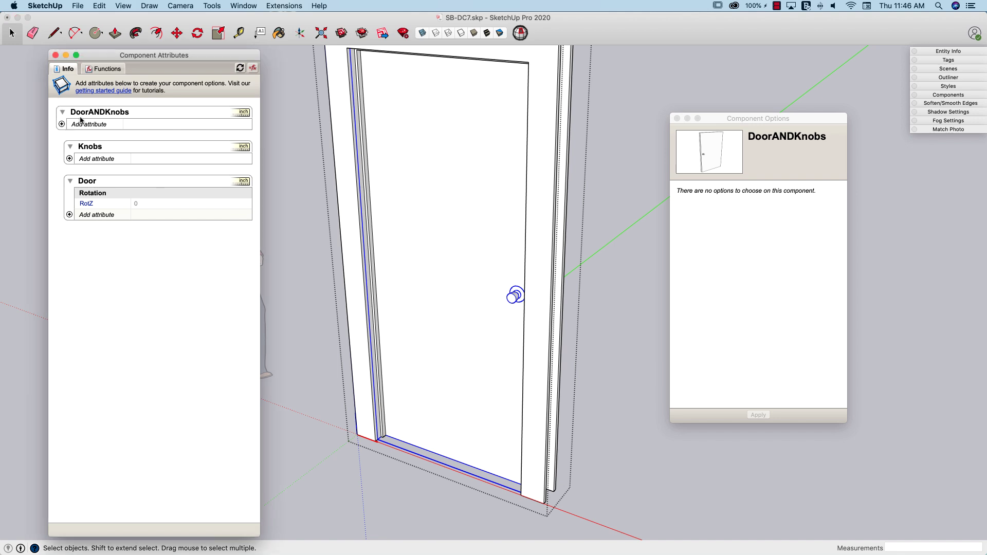
pyautogui.click(85, 204)
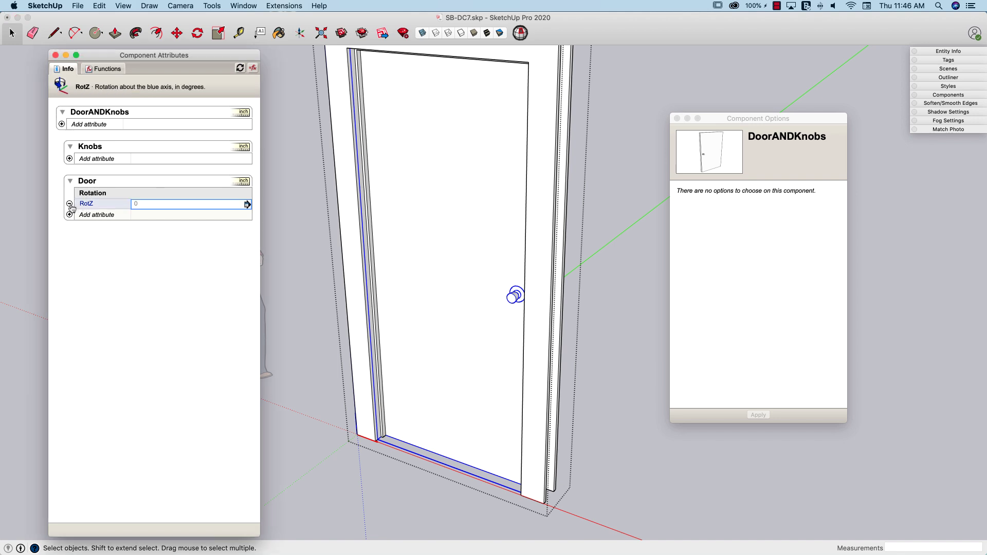
pyautogui.click(70, 204)
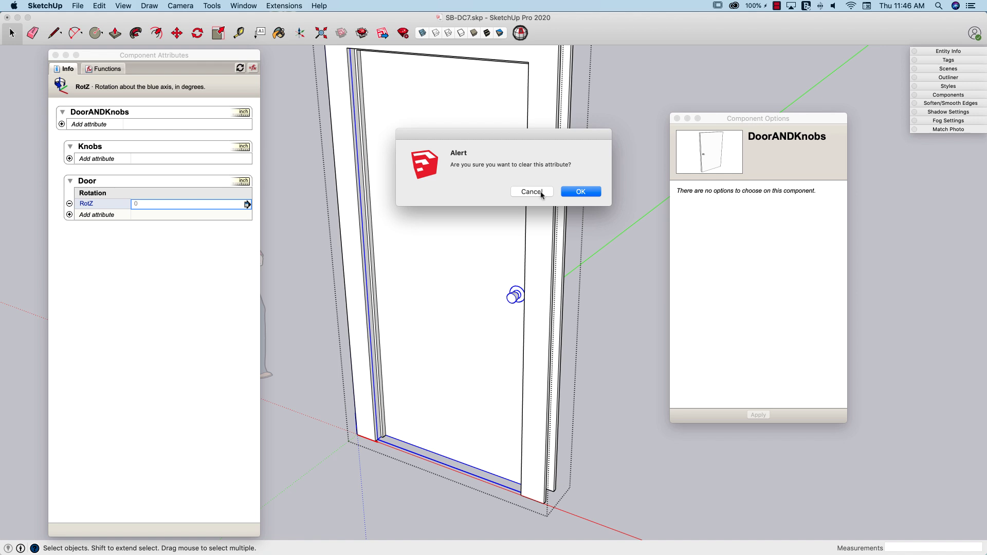
pyautogui.click(592, 194)
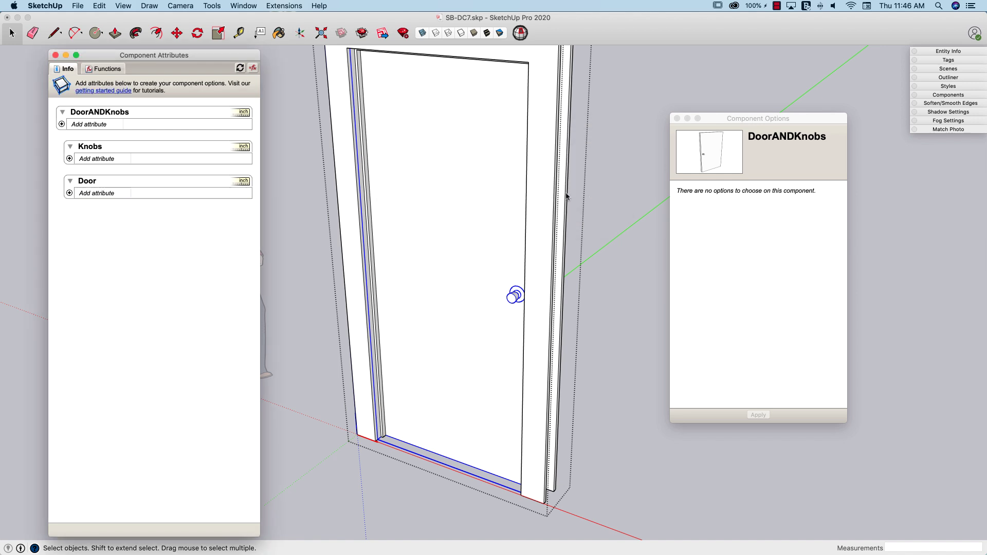
# Step: Add RotZ to DoorANDKnobs, test it at 90, then reset it to 0
pyautogui.click(61, 125)
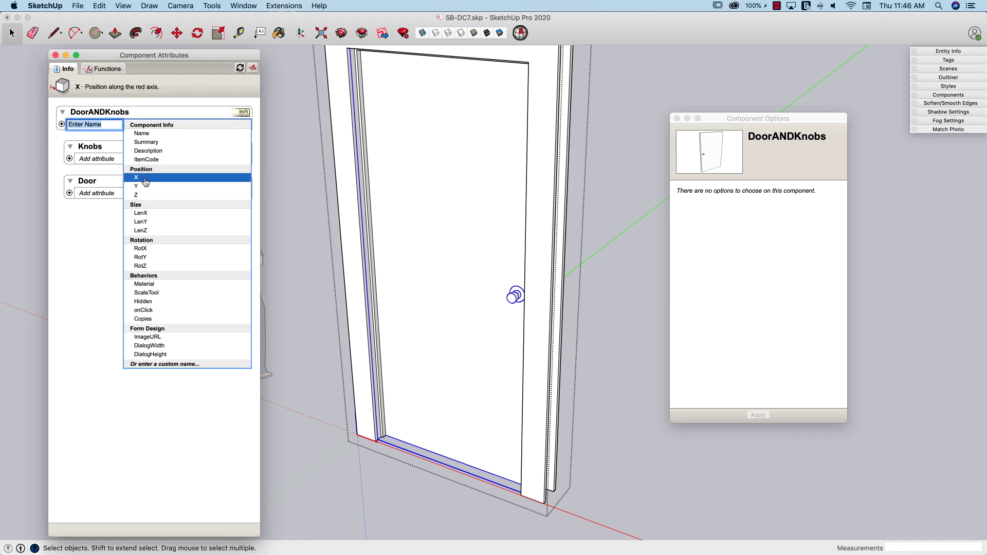
pyautogui.click(157, 268)
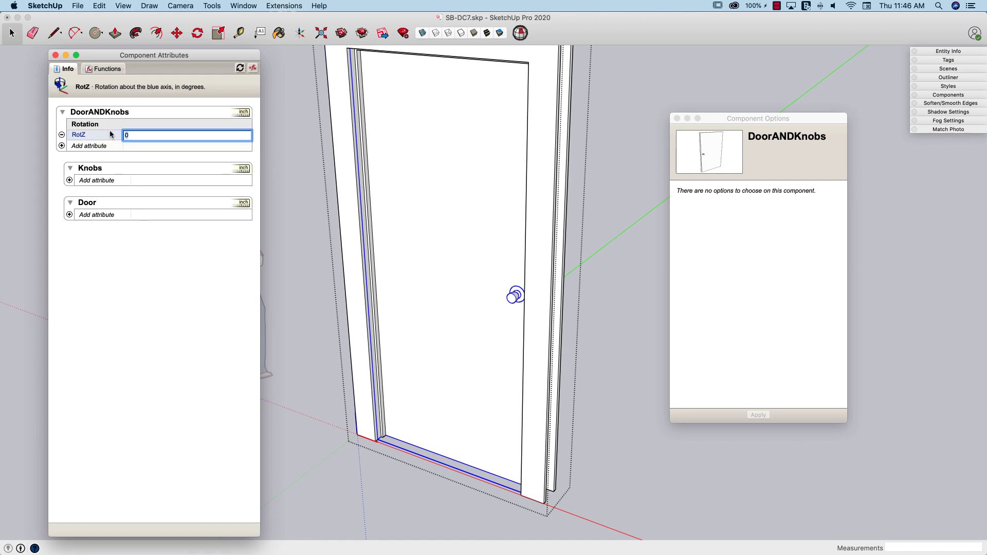
pyautogui.press('Return')
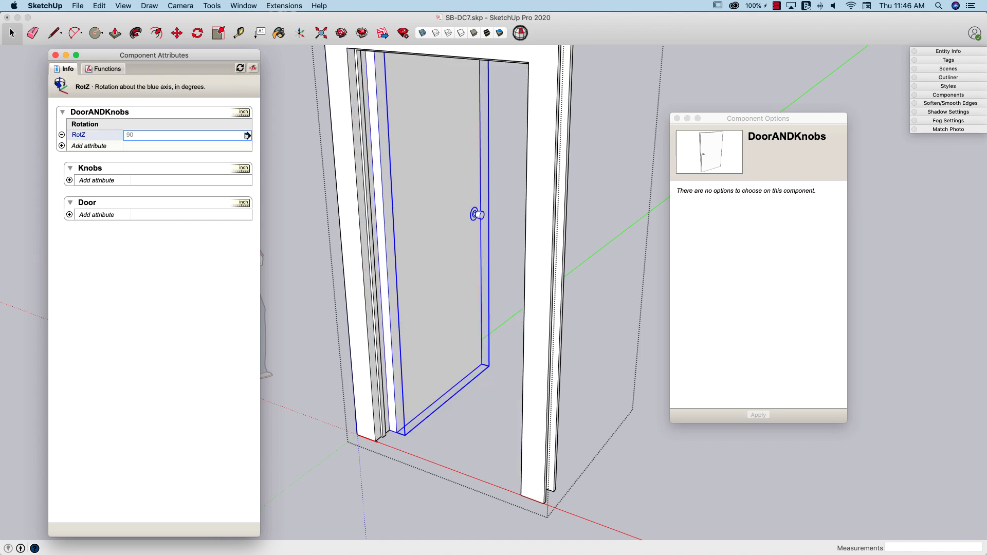
pyautogui.moveTo(391, 246); pyautogui.dragTo(338, 365, button='middle')
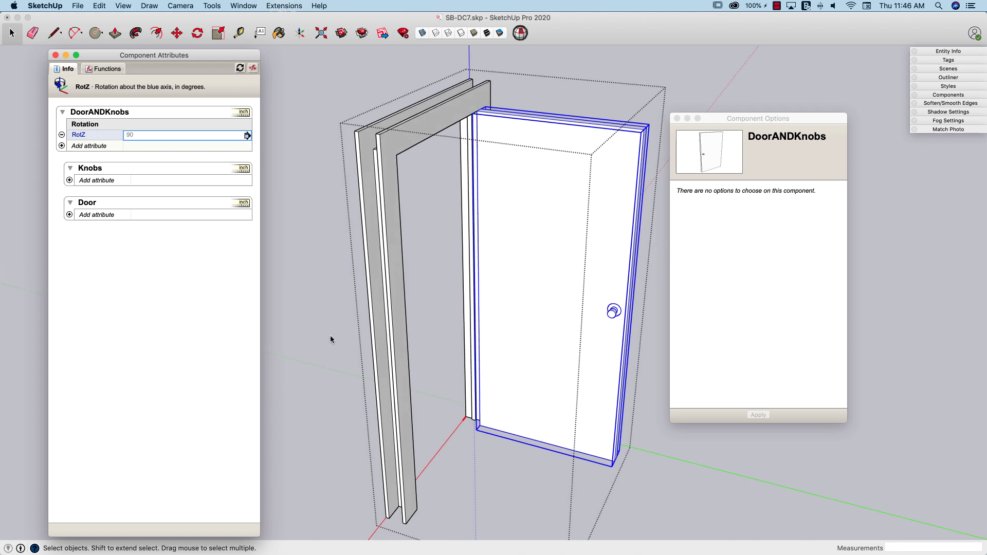
pyautogui.click(136, 135)
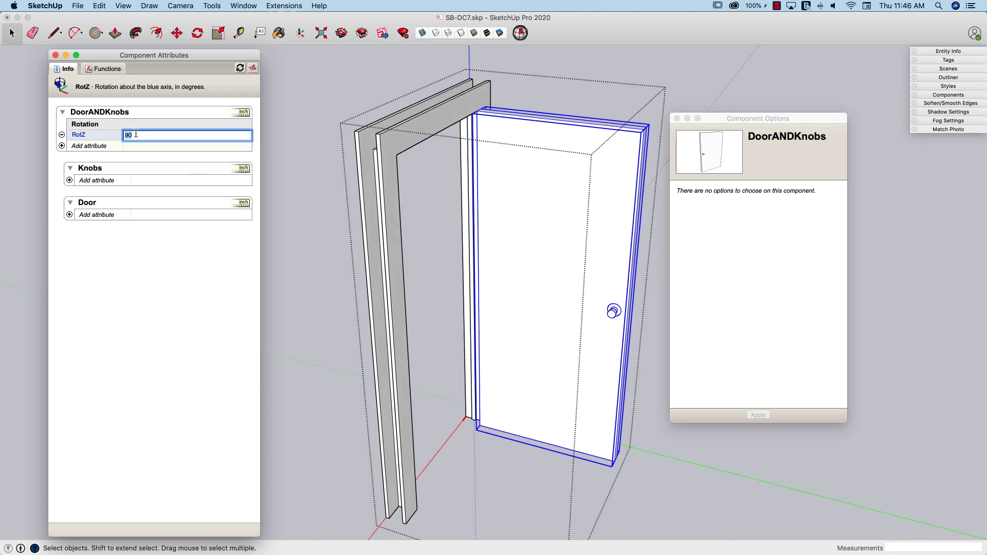
pyautogui.write('0')
pyautogui.press('Return')
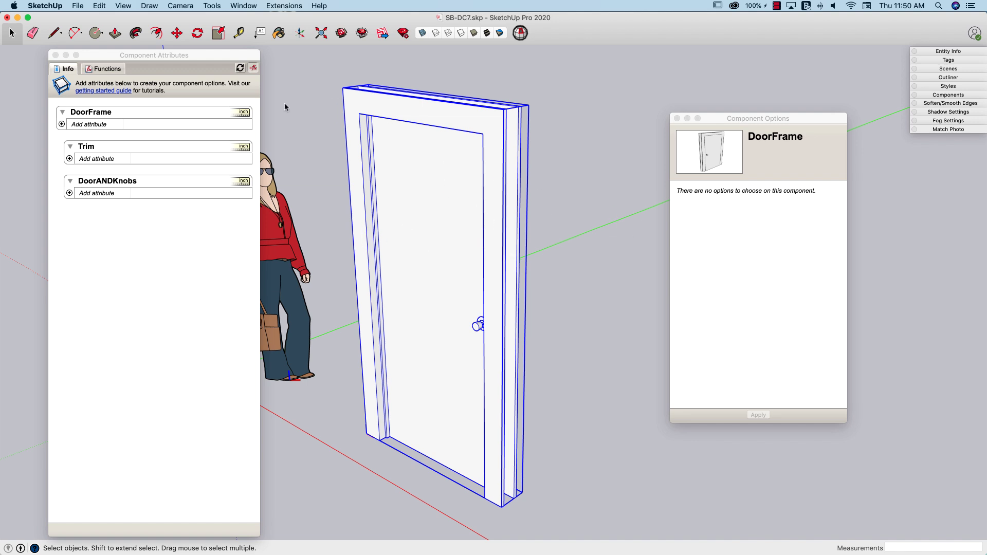
# Step: Add a State attribute to DoorFrame and let users choose it from a list
pyautogui.click(62, 126)
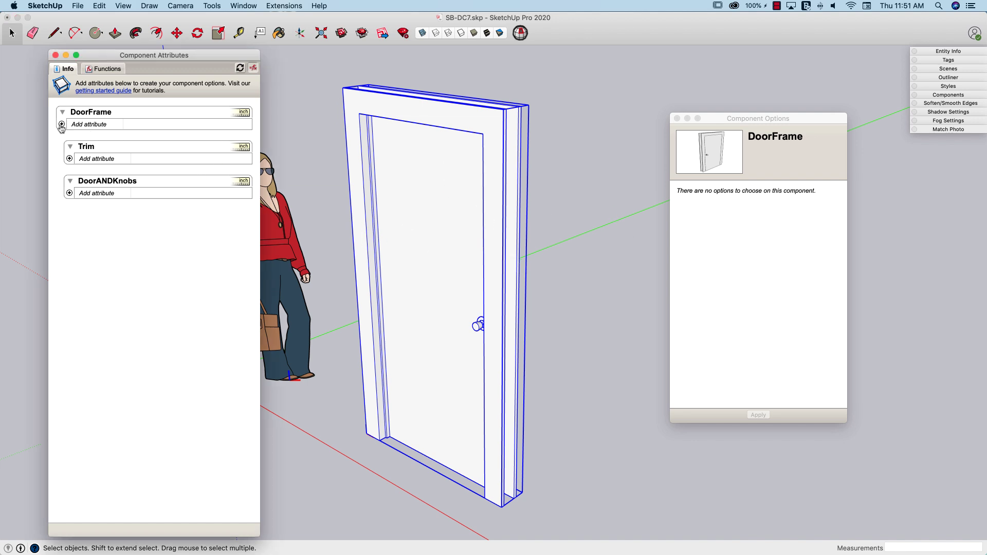
pyautogui.click(61, 126)
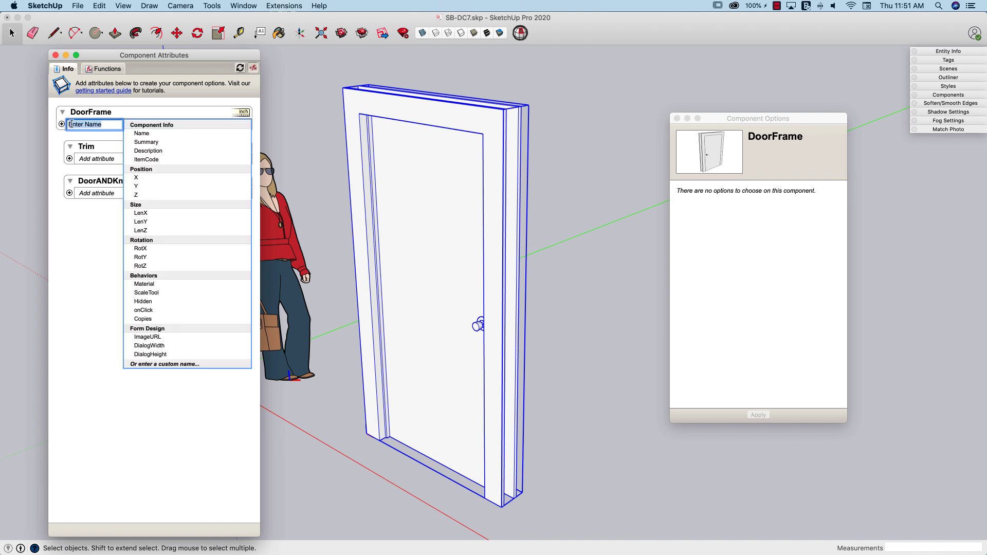
pyautogui.write('State')
pyautogui.press('Return')
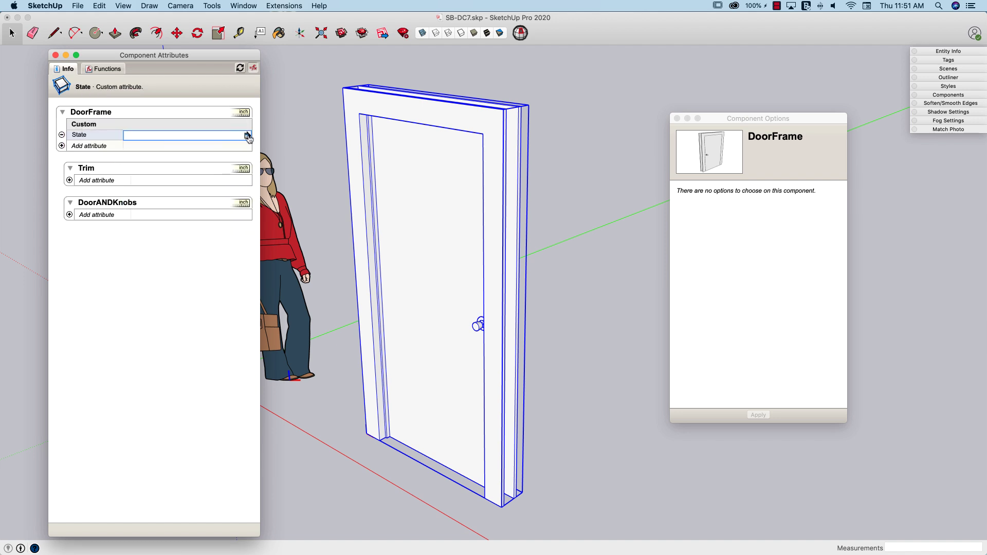
pyautogui.click(247, 136)
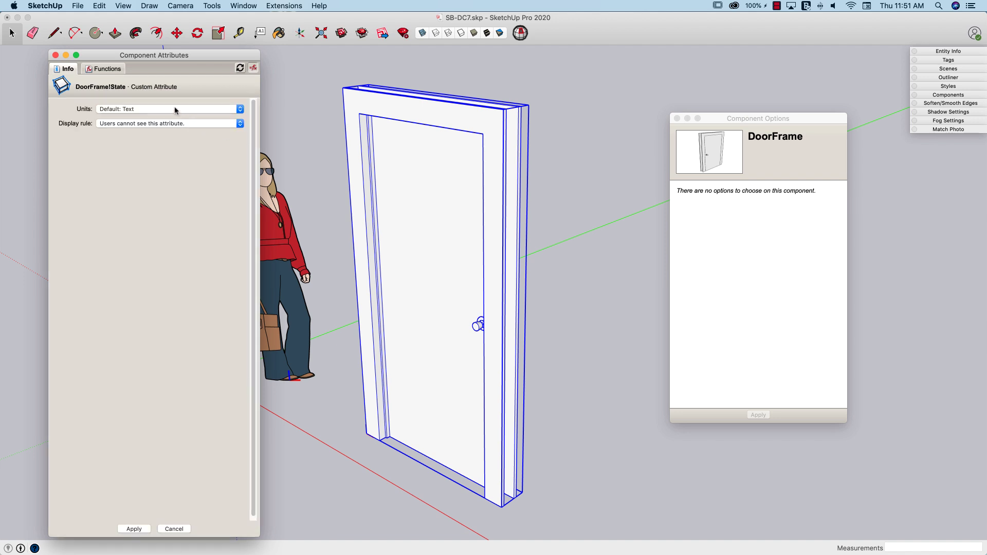
pyautogui.click(174, 124)
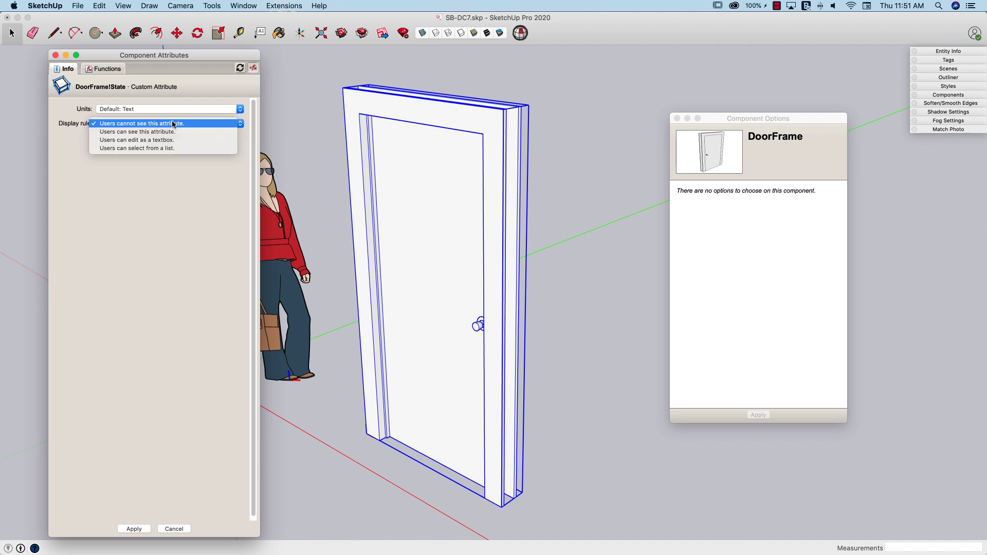
pyautogui.click(178, 148)
# Step: Add list options Closed = 0 and Open = 90, drop the empty row, and apply
pyautogui.click(112, 163)
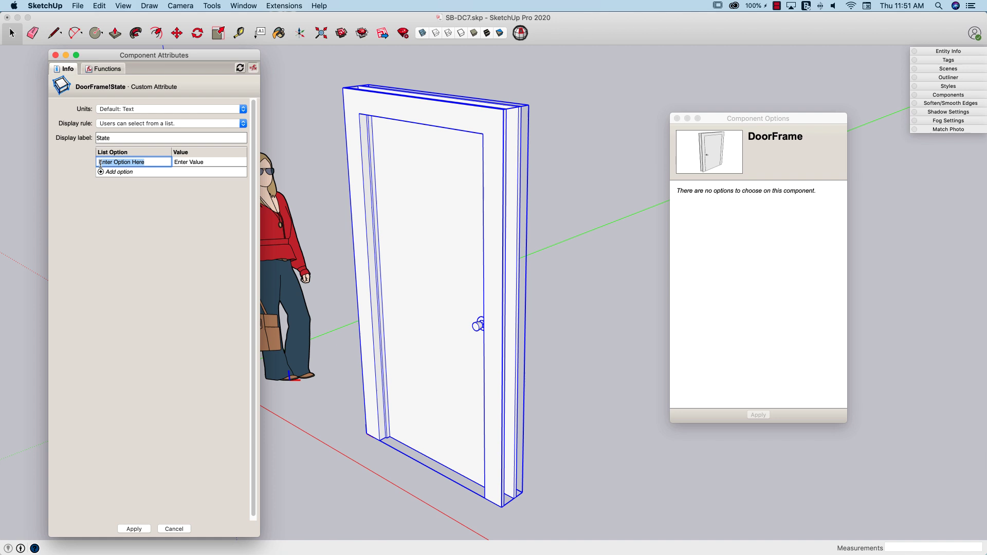
pyautogui.write('Closed')
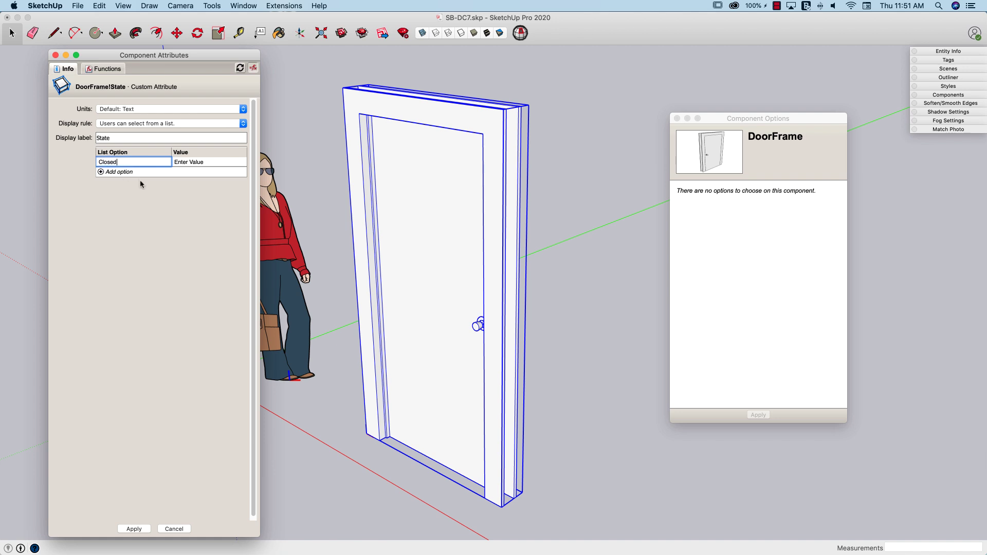
pyautogui.click(202, 159)
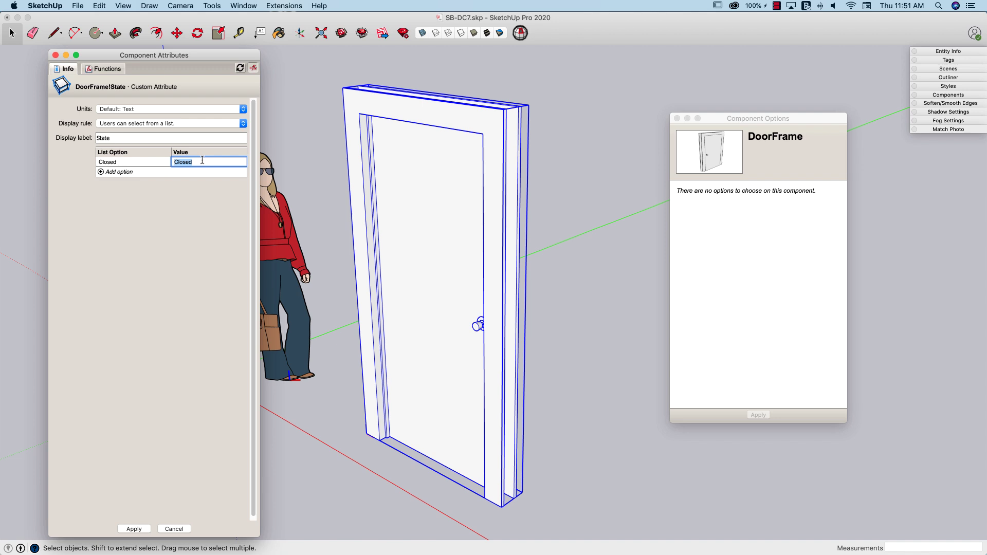
pyautogui.write('0')
pyautogui.click(101, 173)
pyautogui.write('Open')
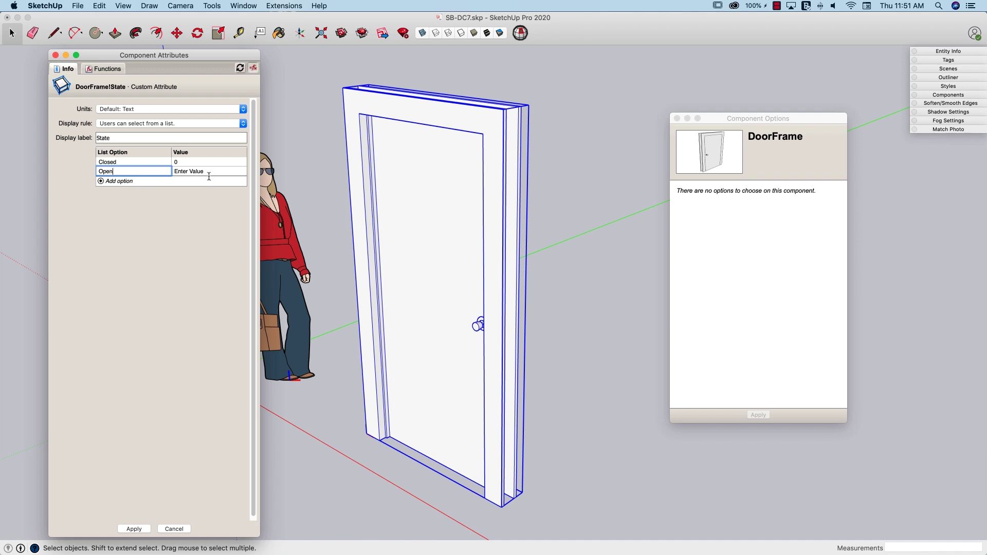
pyautogui.click(197, 170)
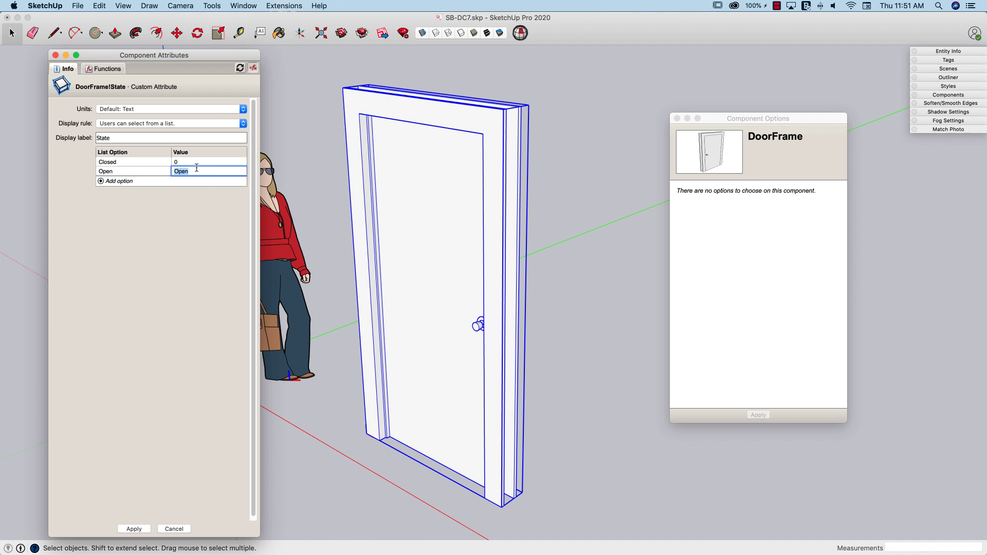
pyautogui.write('90')
pyautogui.press('Return')
pyautogui.click(150, 246)
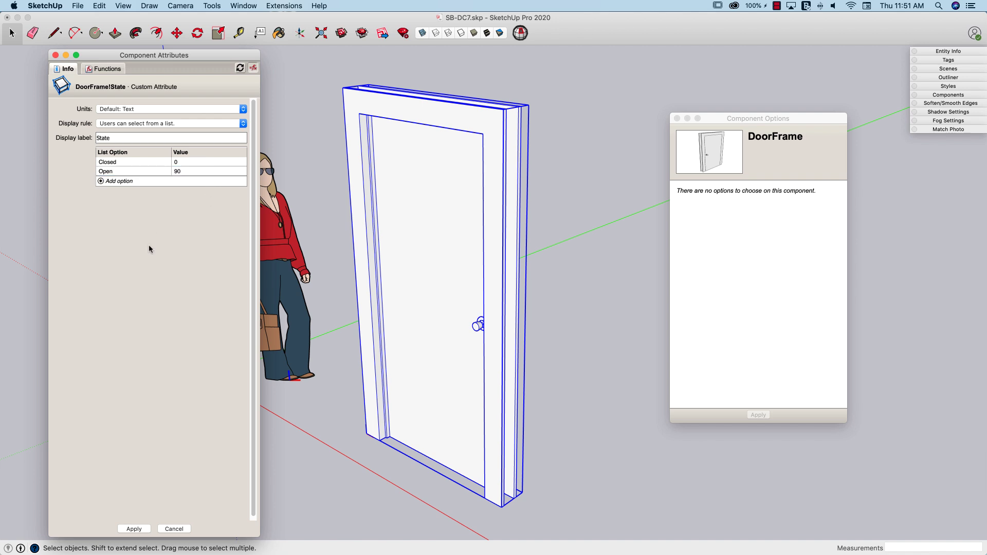
pyautogui.click(134, 529)
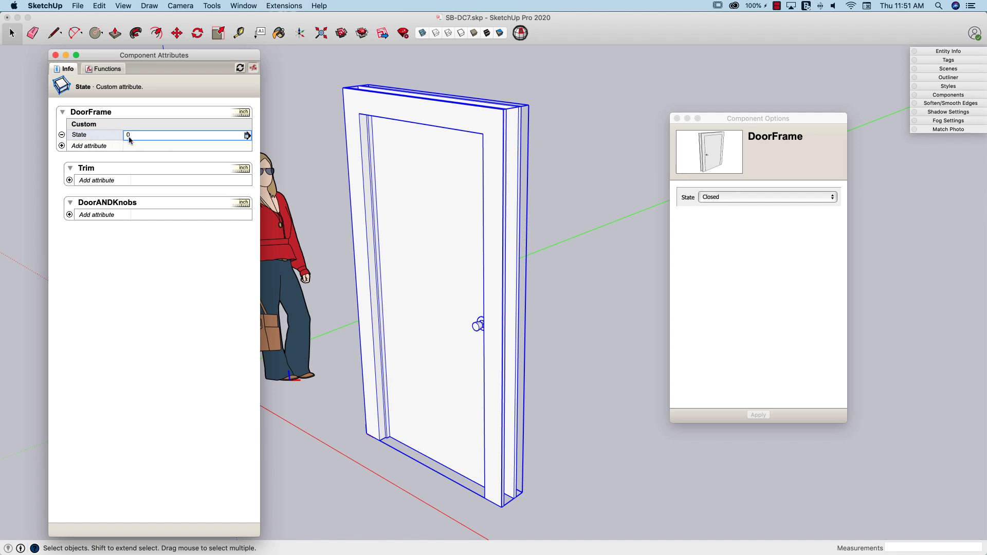
pyautogui.click(744, 198)
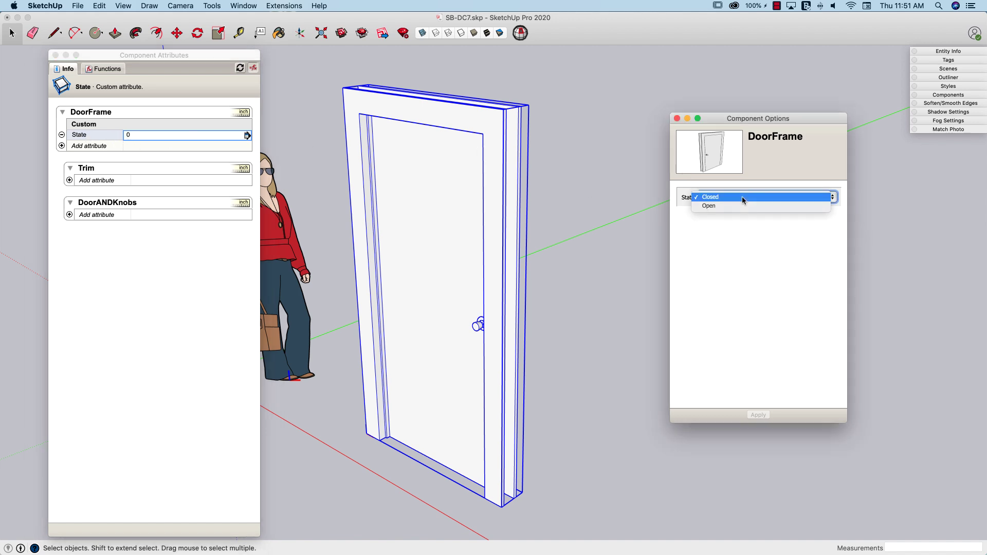
pyautogui.click(730, 206)
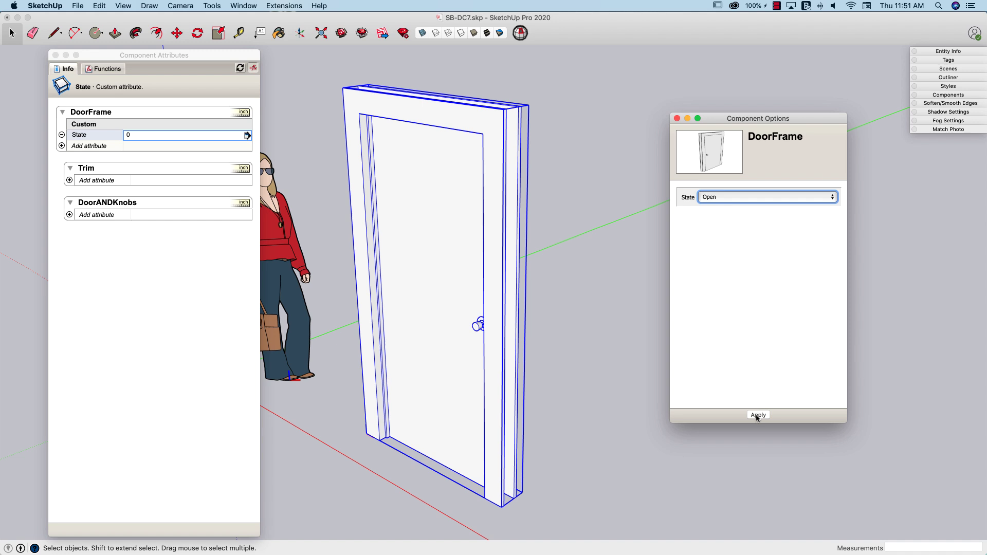
pyautogui.click(757, 415)
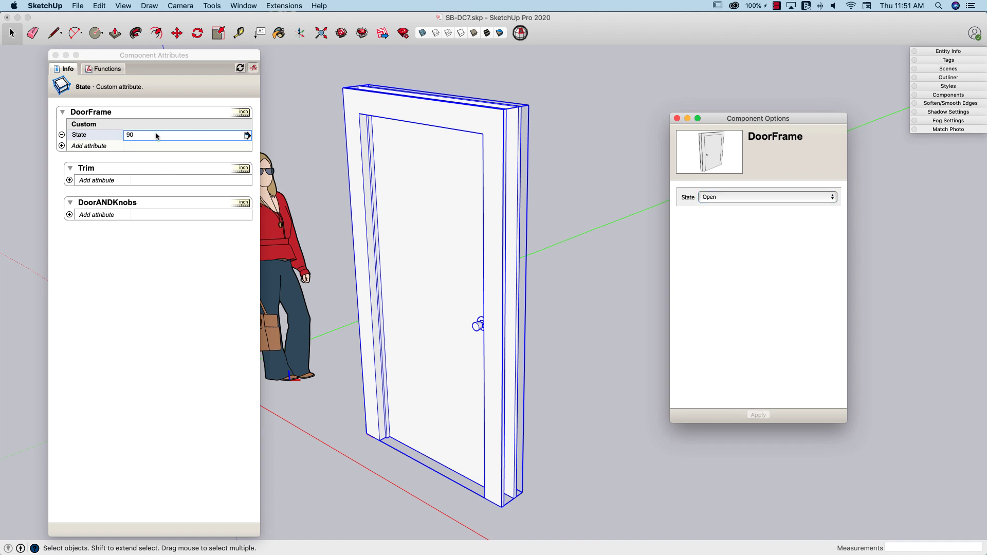
pyautogui.click(738, 196)
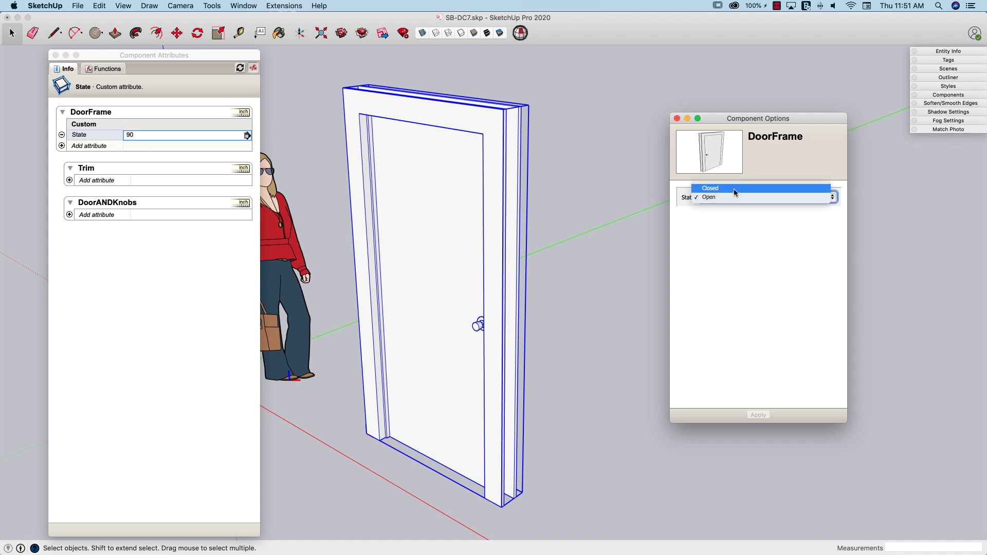
pyautogui.click(734, 190)
pyautogui.click(758, 414)
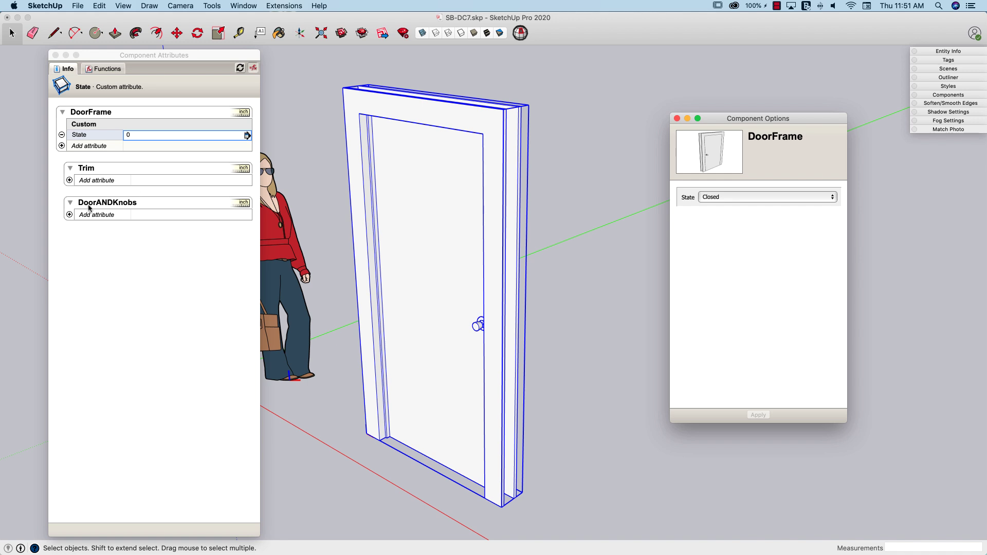
# Step: Add RotZ to DoorANDKnobs with the formula =DoorFrame!State
pyautogui.click(69, 215)
pyautogui.click(69, 215)
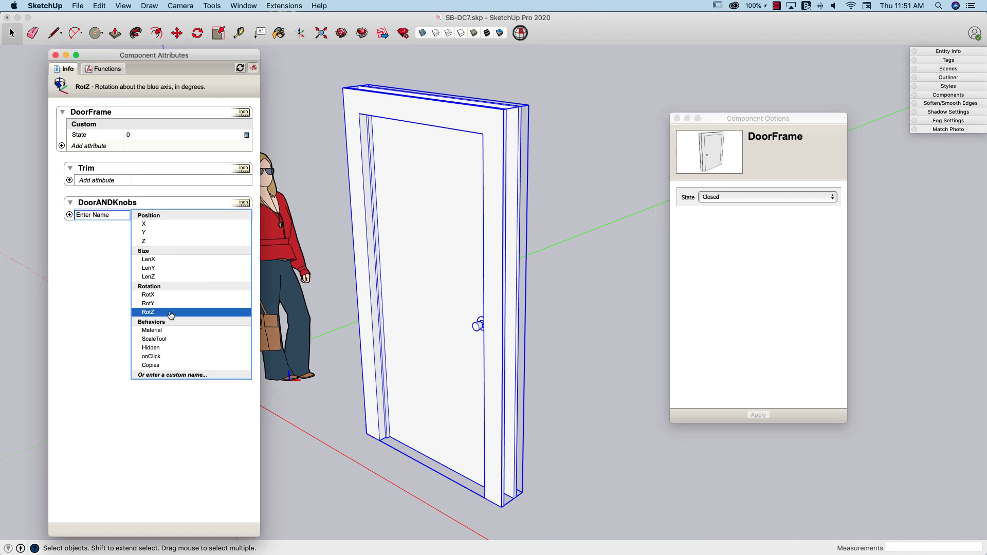
pyautogui.click(154, 312)
pyautogui.click(144, 226)
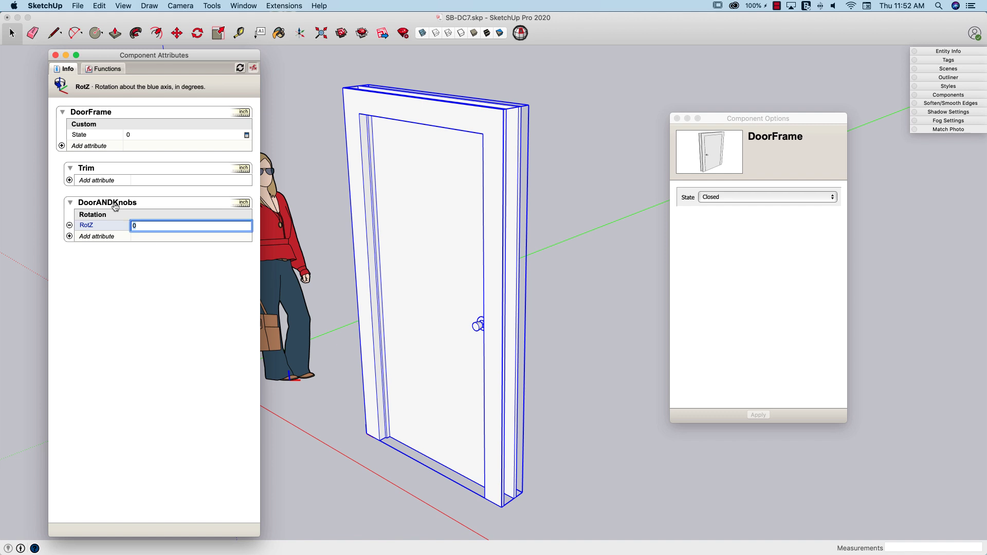
pyautogui.press('BackSpace')
pyautogui.write('=')
pyautogui.click(83, 136)
pyautogui.press('Return')
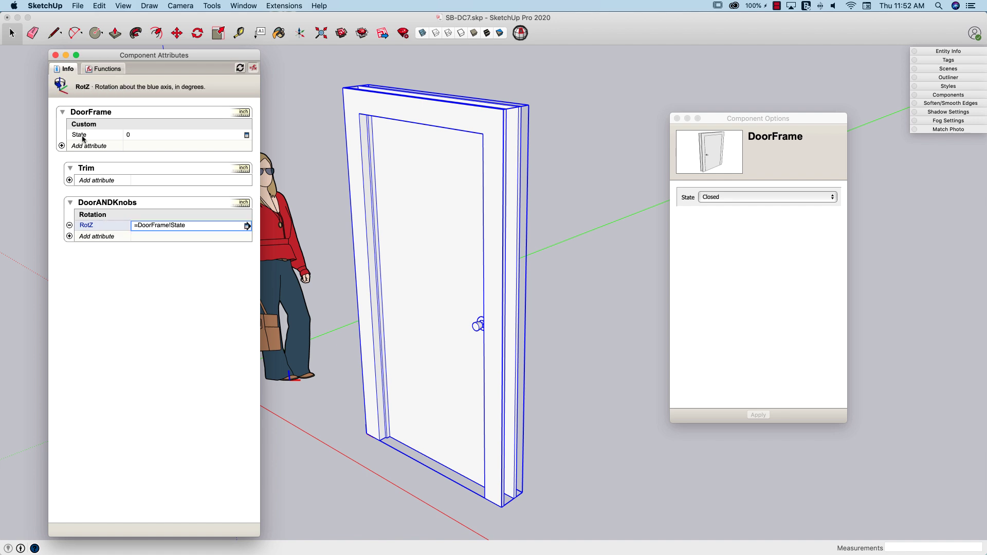
# Step: Choose Open for State in Component Options and apply, swinging the door to 90
pyautogui.click(728, 200)
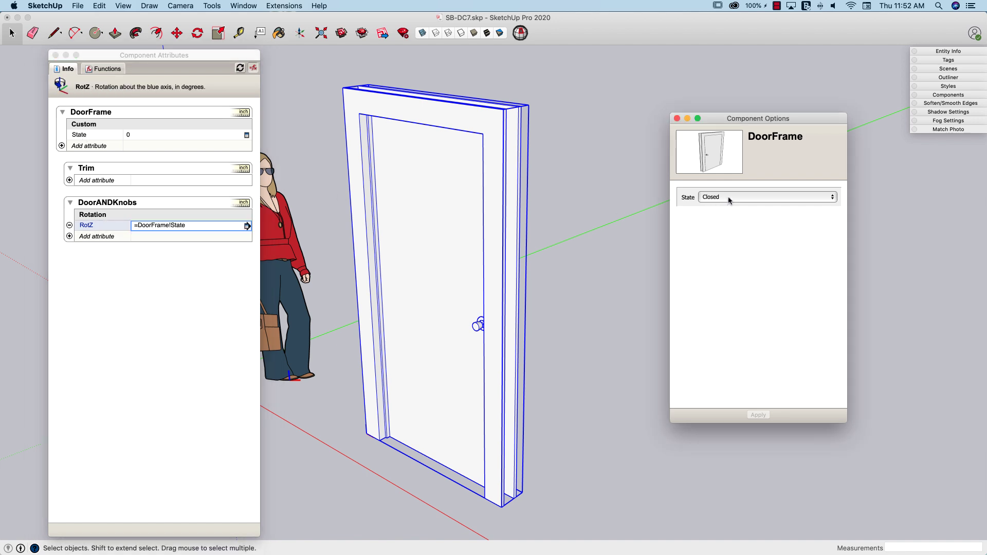
pyautogui.click(728, 198)
pyautogui.click(728, 206)
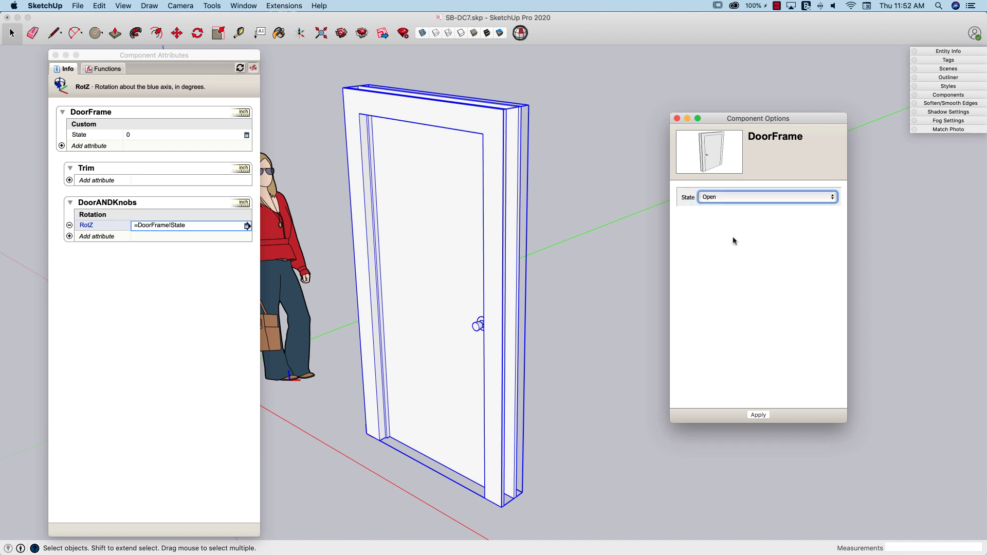
pyautogui.click(759, 415)
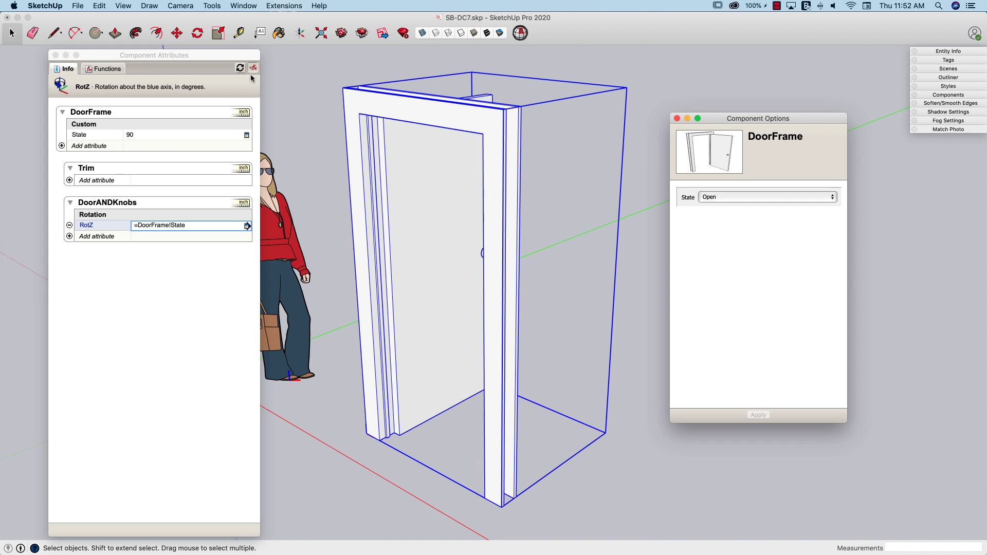
pyautogui.click(179, 287)
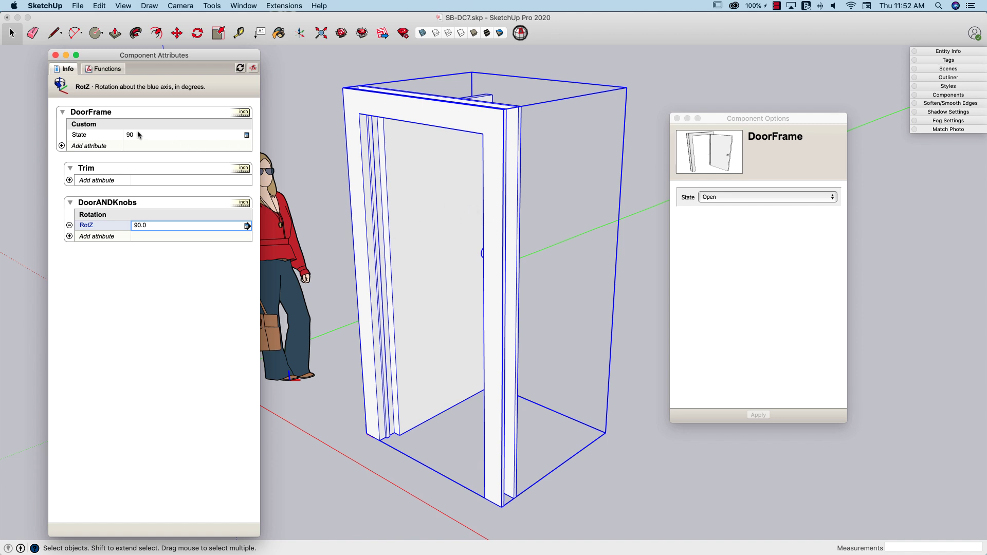
# Step: Add a 'Part Way Open' option with value 45 to the State attribute's list
pyautogui.click(246, 137)
pyautogui.click(246, 136)
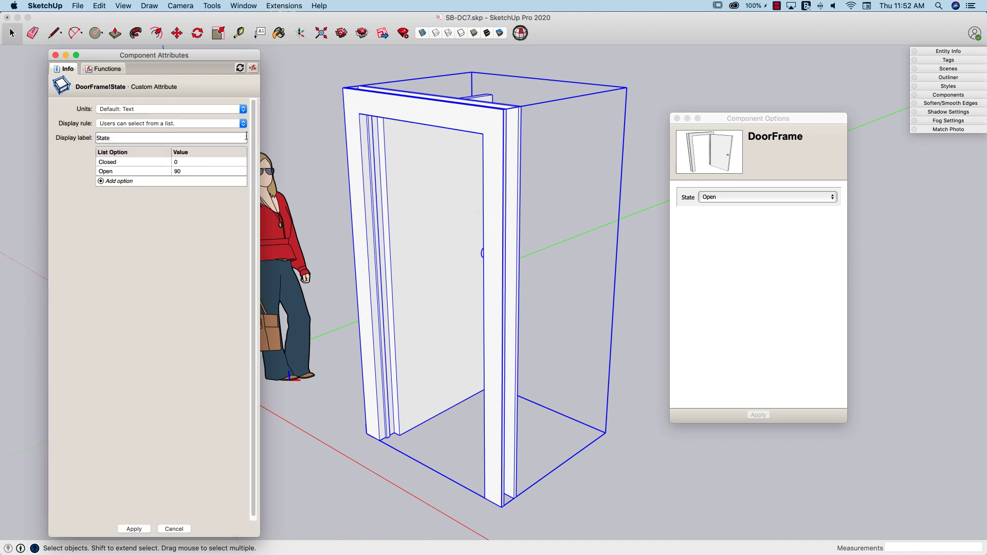
pyautogui.click(102, 183)
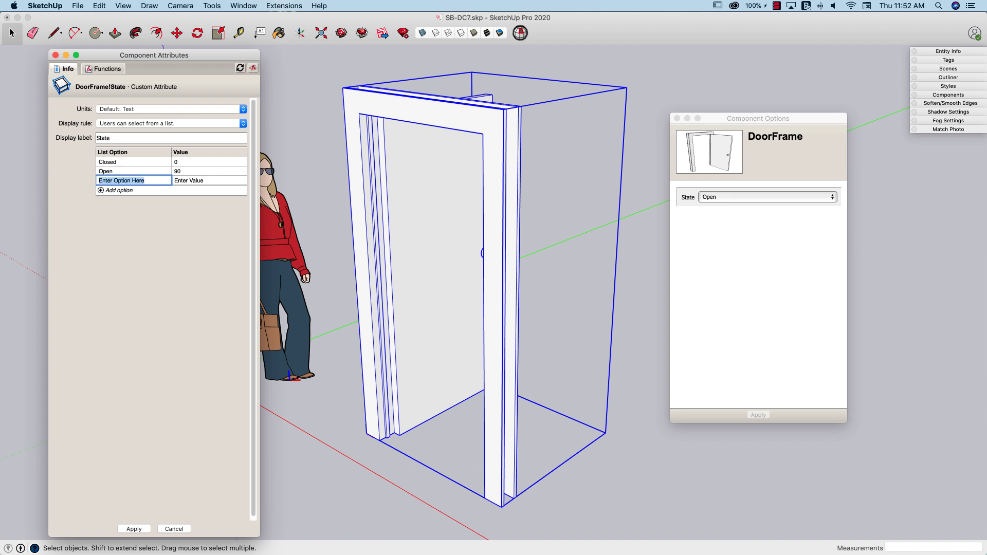
pyautogui.write('Partaly Open')
pyautogui.doubleClick(128, 180)
pyautogui.moveTo(113, 180); pyautogui.dragTo(97, 181)
pyautogui.write('Part wa')
pyautogui.press('BackSpace')
pyautogui.write('Way Open')
pyautogui.click(183, 178)
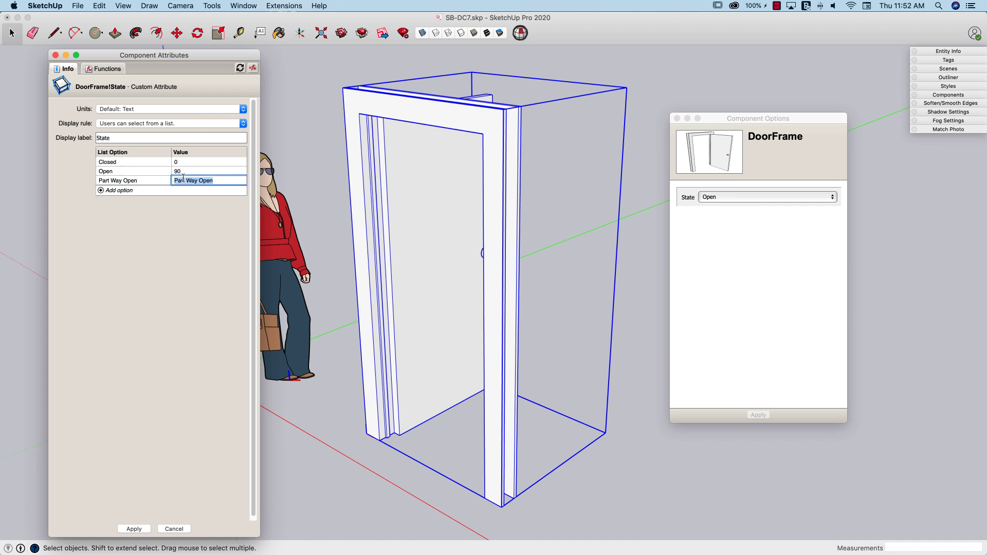
pyautogui.write('45')
pyautogui.click(128, 529)
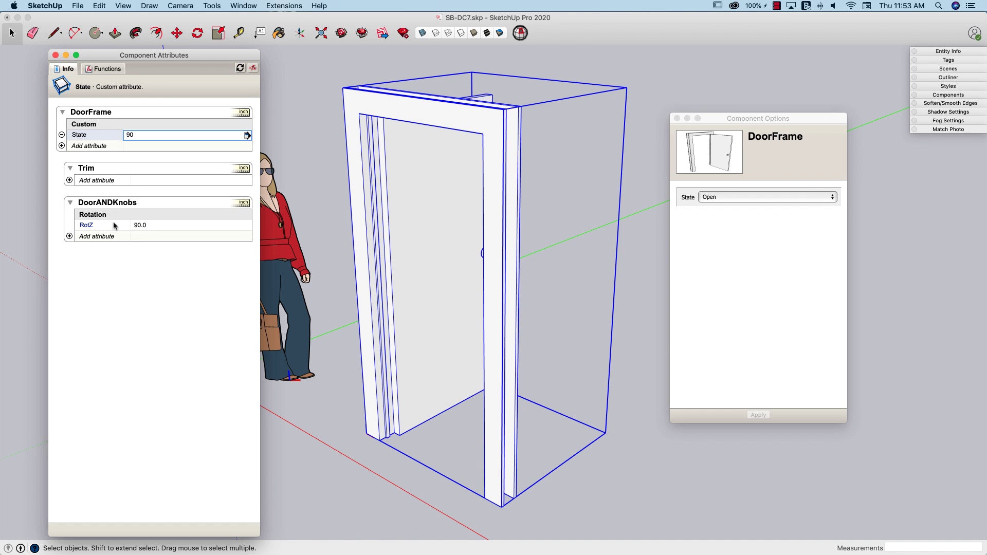
# Step: Choose Part Way Open as the door's State in Component Options, swinging it to 45 degrees
pyautogui.click(771, 198)
pyautogui.click(761, 210)
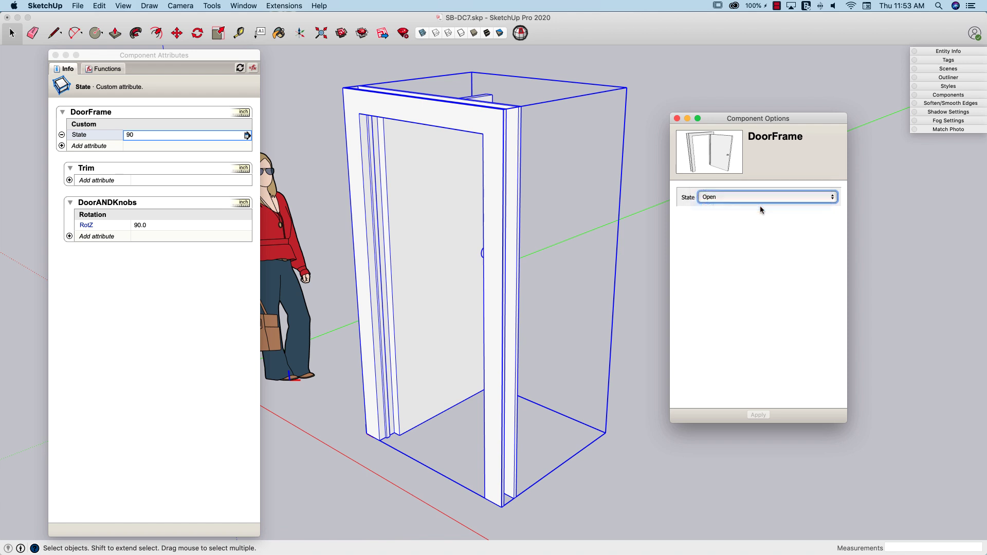
pyautogui.click(758, 415)
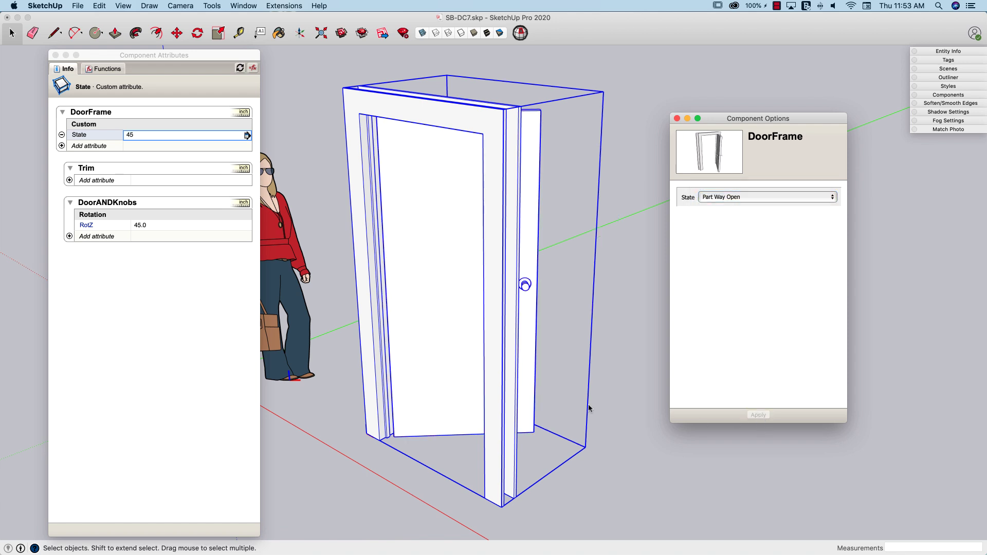